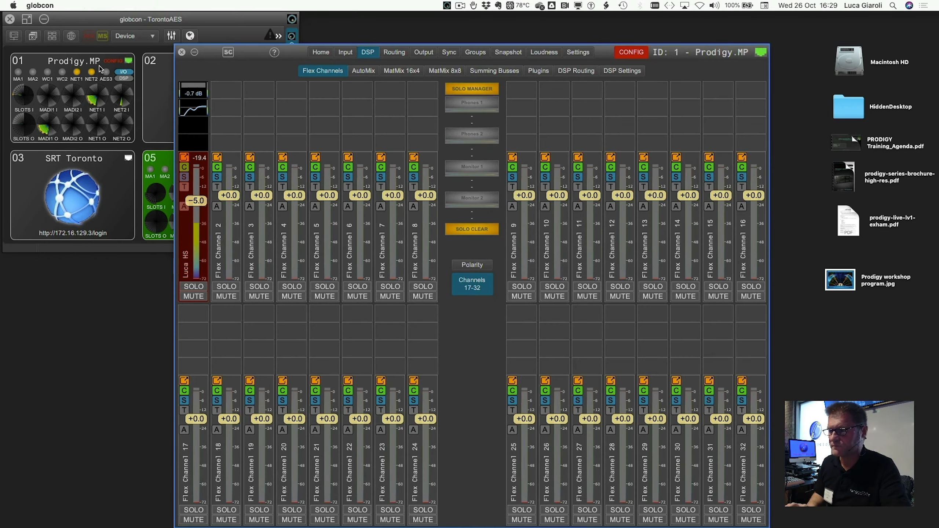
Step: Check the Dante input signals, and set Flex Channels 9 to 12 to INPUT in the DSP settings
click(346, 55)
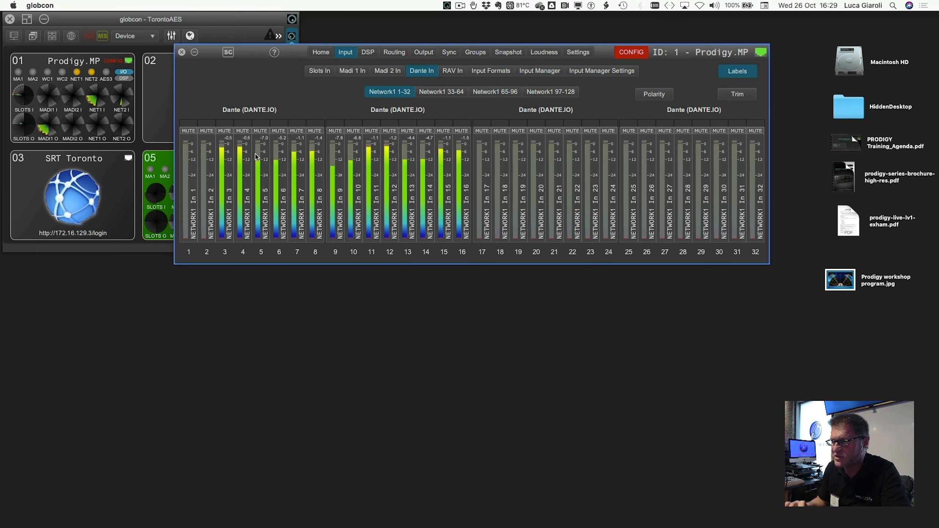
click(367, 52)
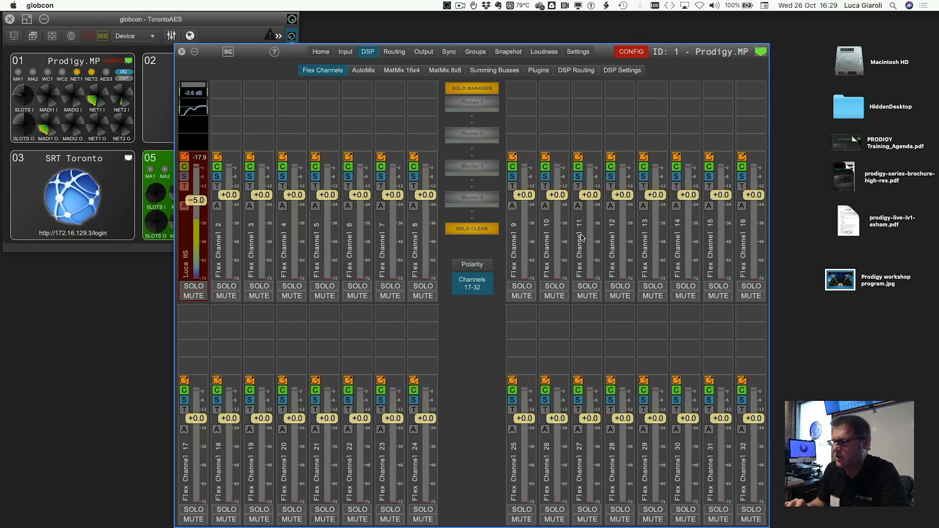
click(624, 71)
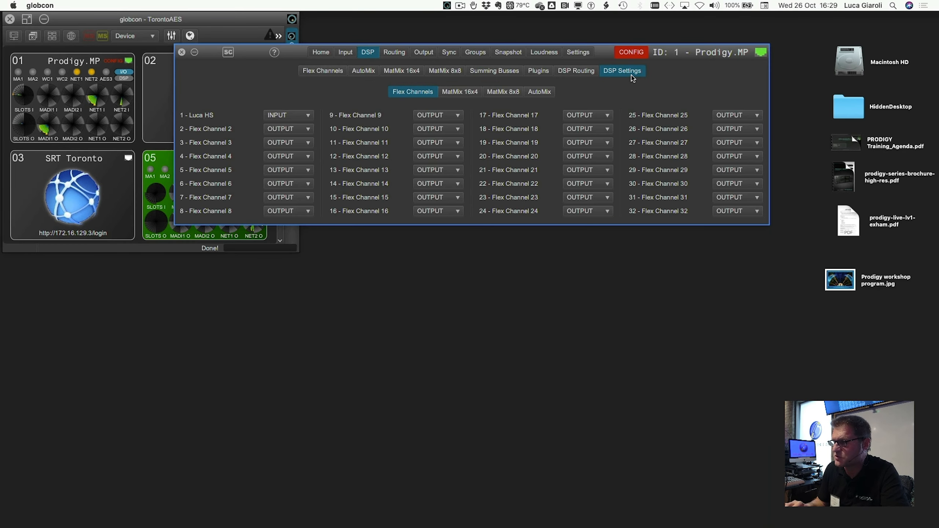
click(425, 116)
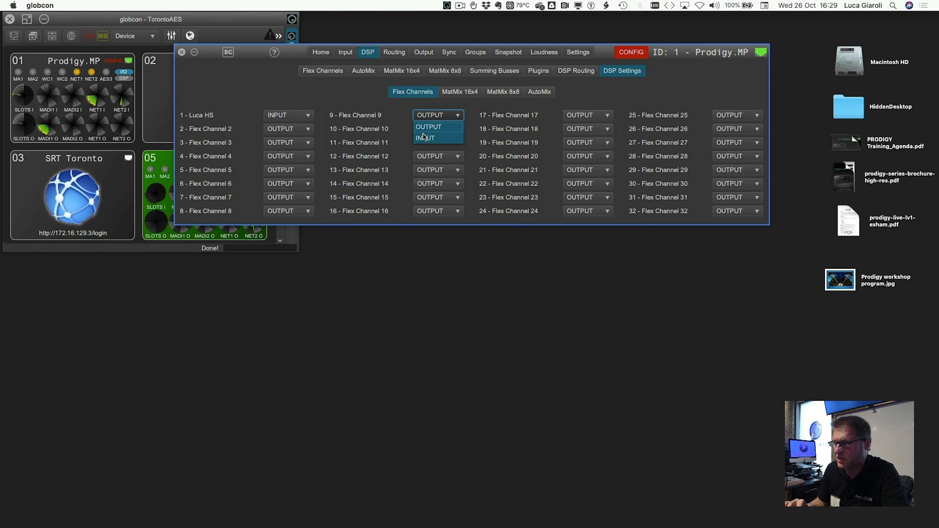
click(425, 139)
click(425, 129)
click(424, 151)
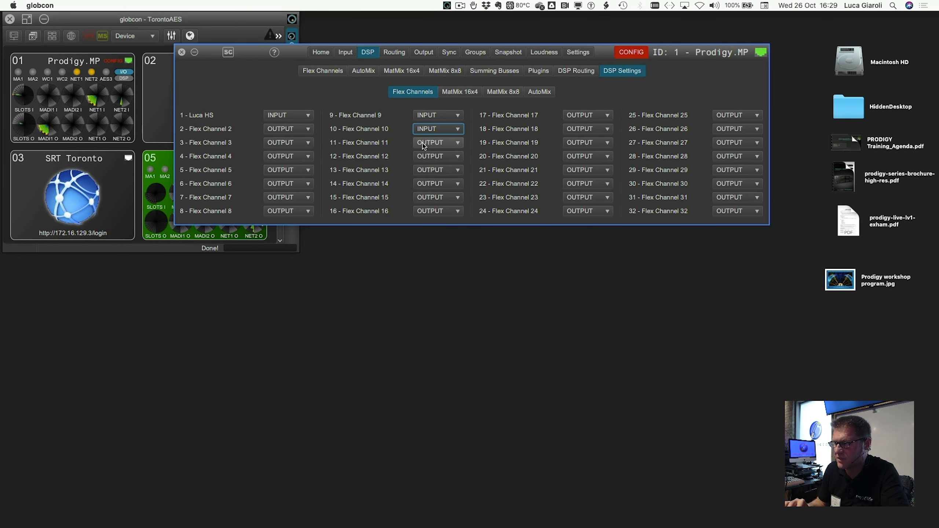
click(425, 143)
click(425, 165)
click(426, 160)
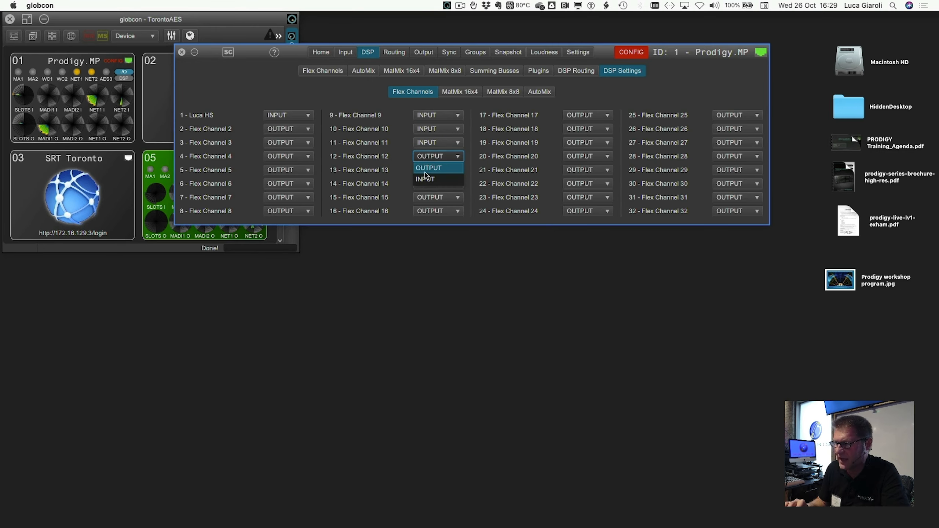
click(425, 178)
Step: Set Flex Channels 13 to 16 to INPUT
click(426, 171)
click(425, 192)
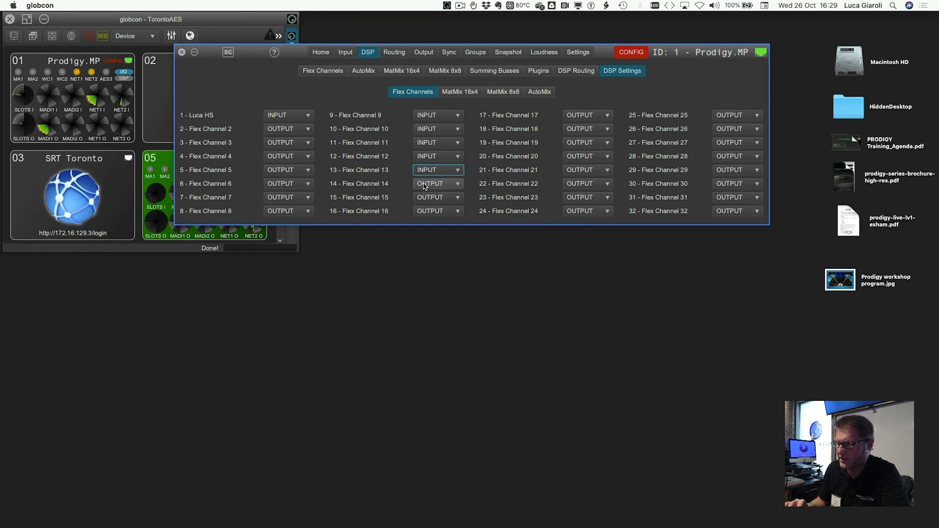
click(423, 184)
click(423, 204)
click(424, 203)
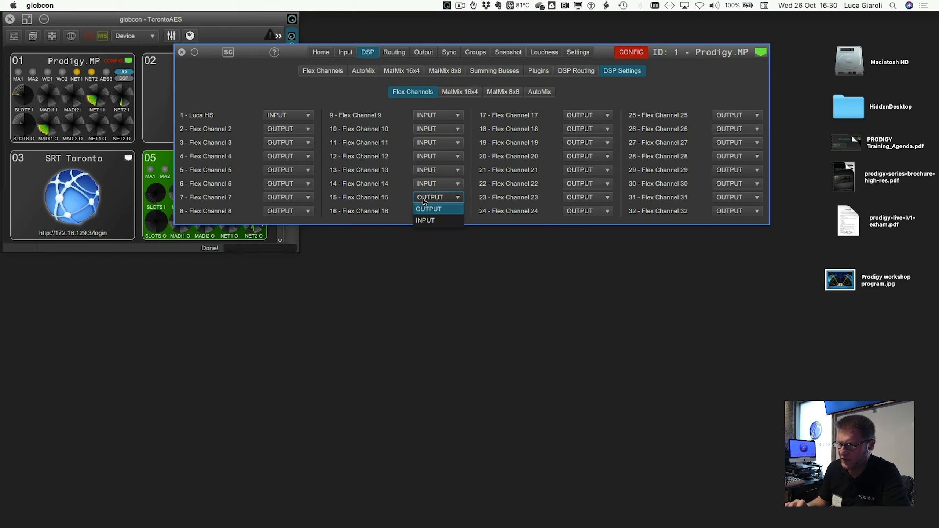
click(423, 214)
click(425, 211)
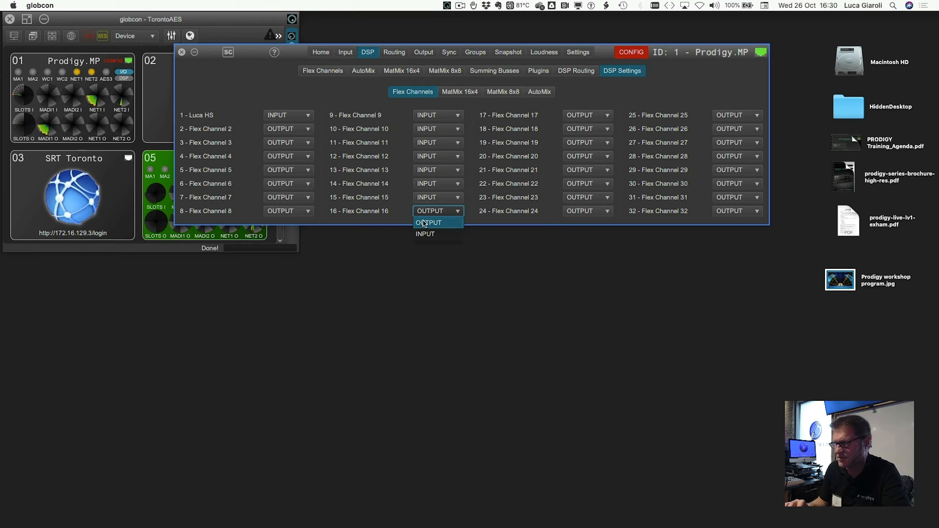
click(425, 235)
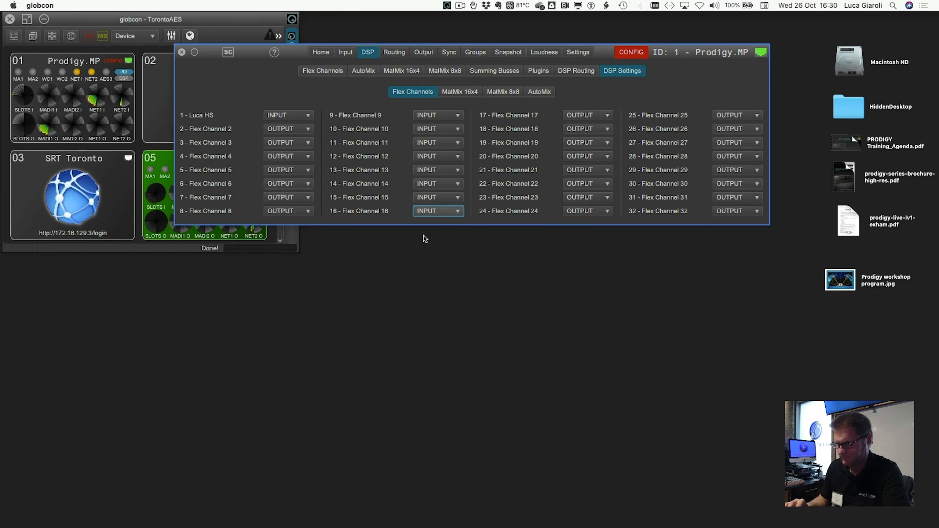
Step: Patch NETWORK1 In 9 as the source of Flex Channel 9
click(327, 70)
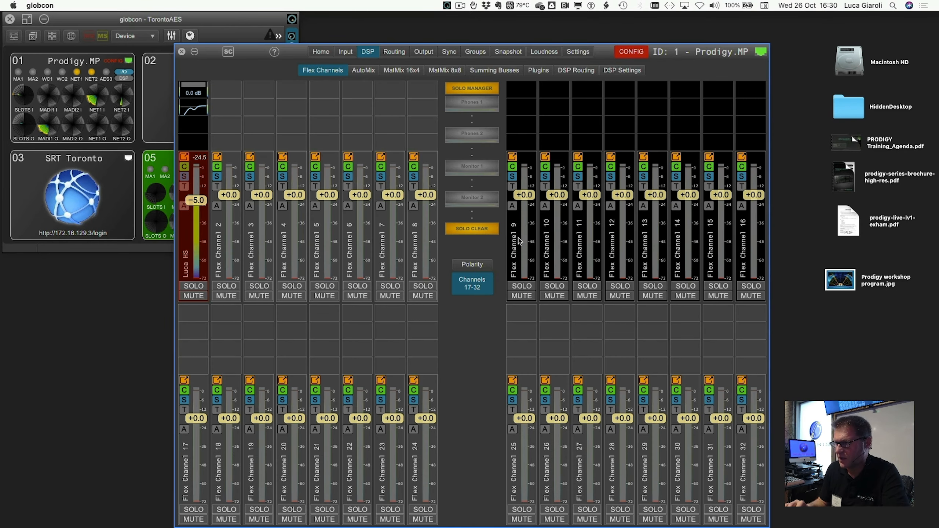
click(514, 179)
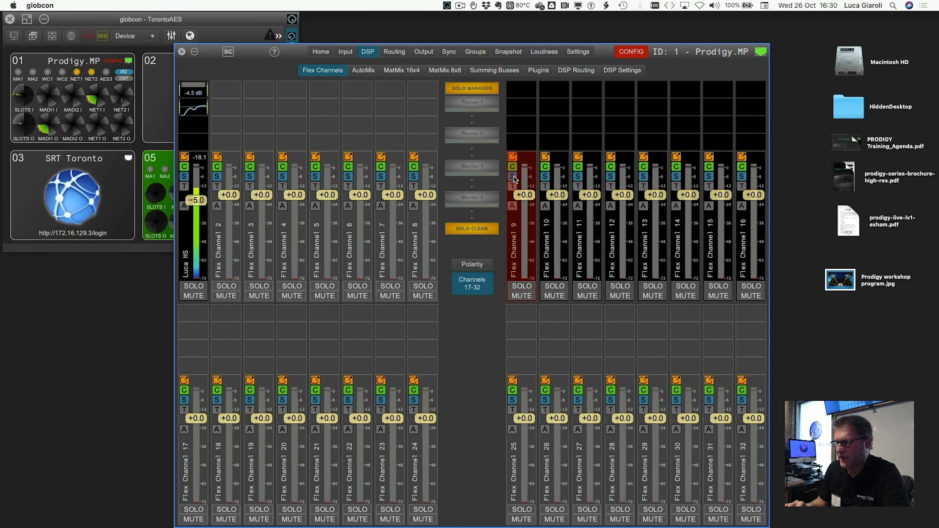
click(513, 177)
click(340, 237)
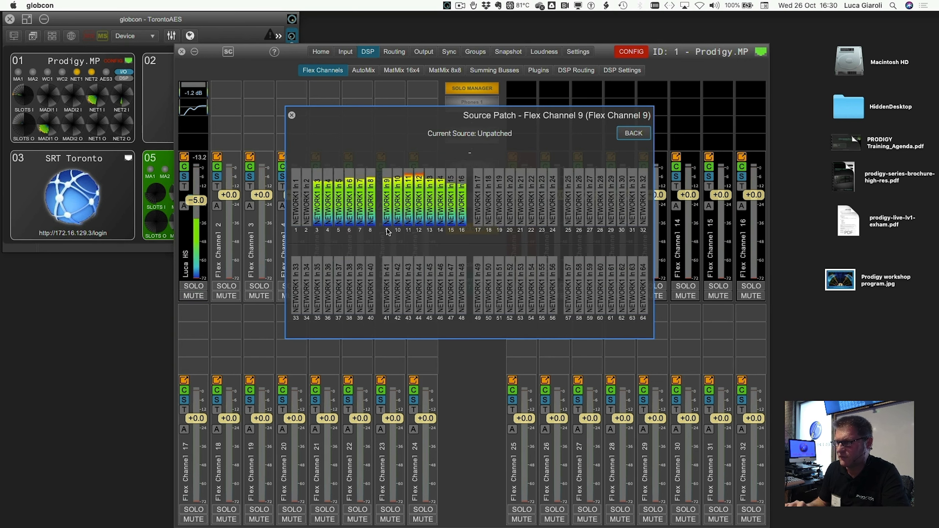
click(387, 229)
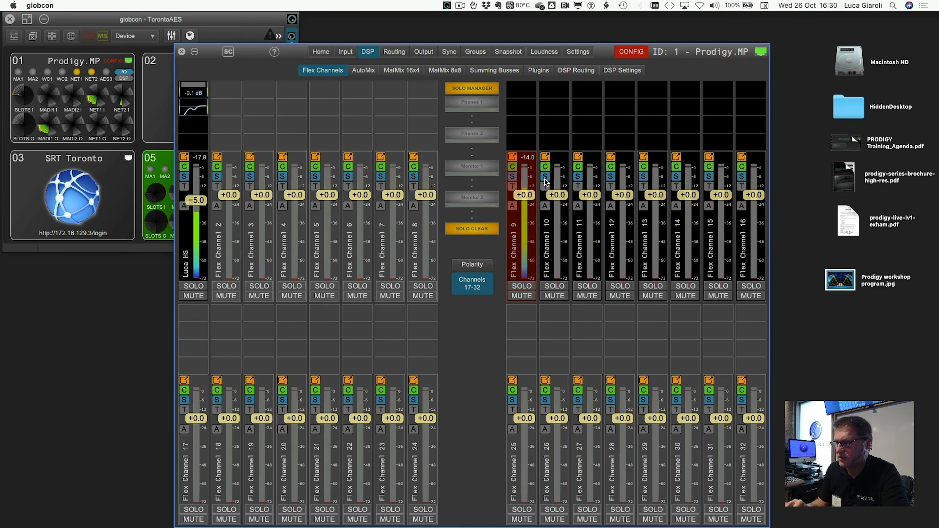
Step: Patch NETWORK1 In 10 as the source of Flex Channel 10
click(546, 182)
click(545, 181)
click(346, 236)
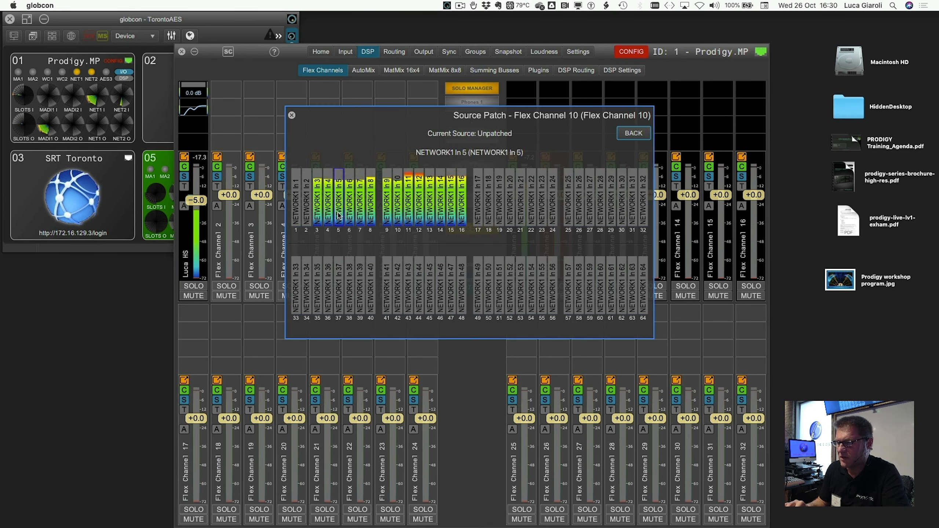
click(398, 215)
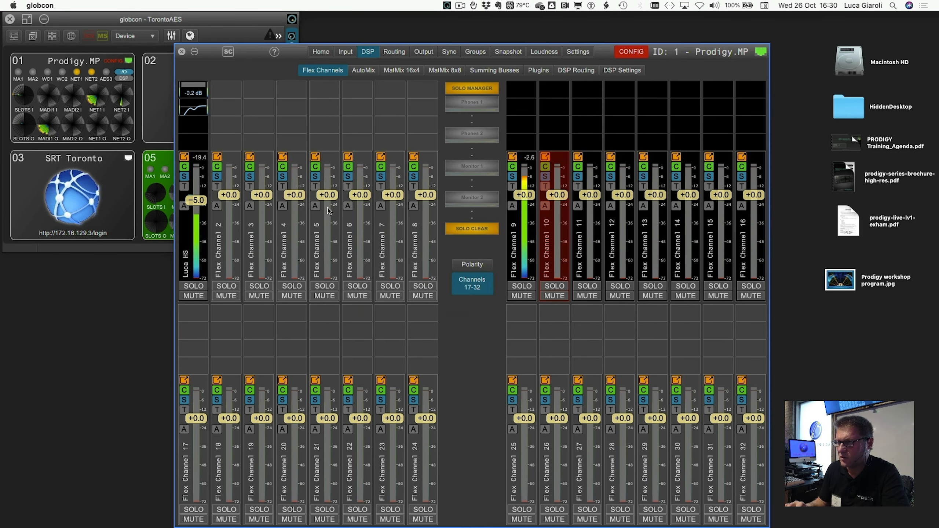
click(527, 246)
right_click(527, 246)
click(523, 229)
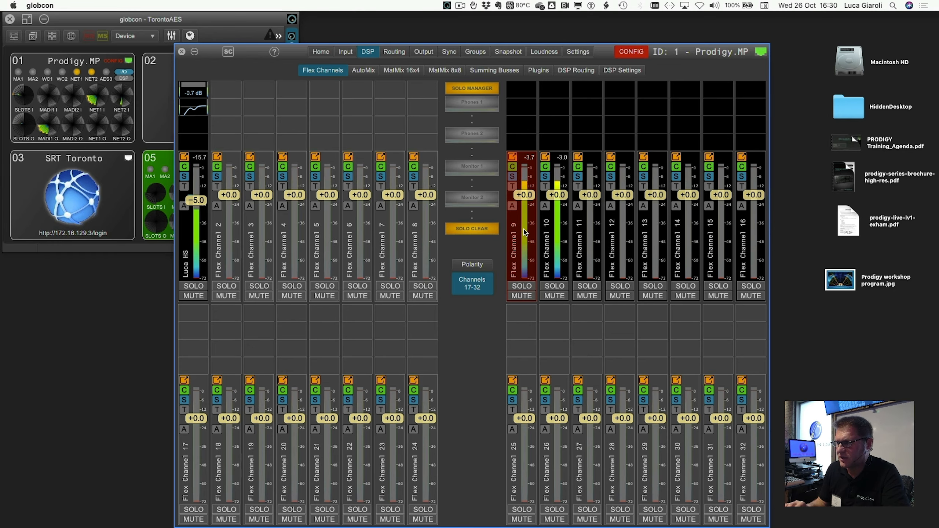
right_click(525, 232)
click(523, 221)
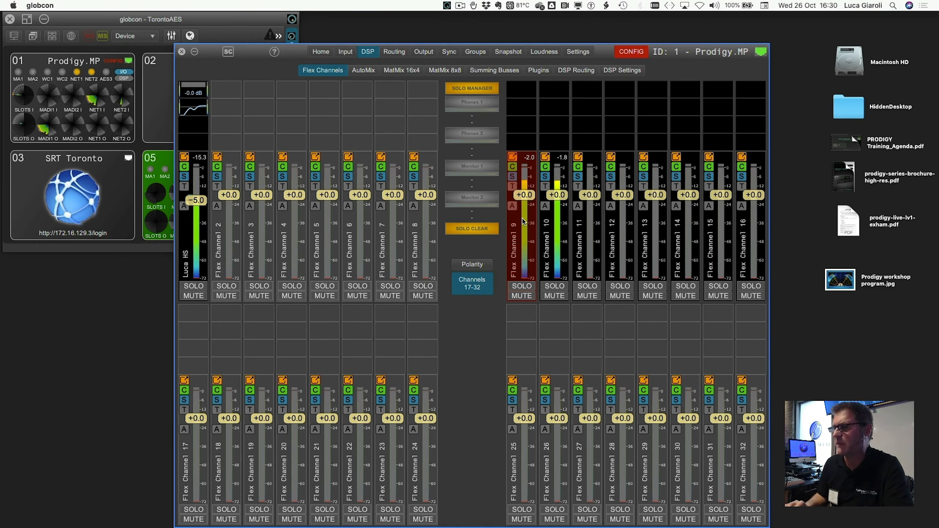
Step: Open the Solo Manager and arrange its window beside the Prodigy.MP device window
drag(261, 58, 262, 45)
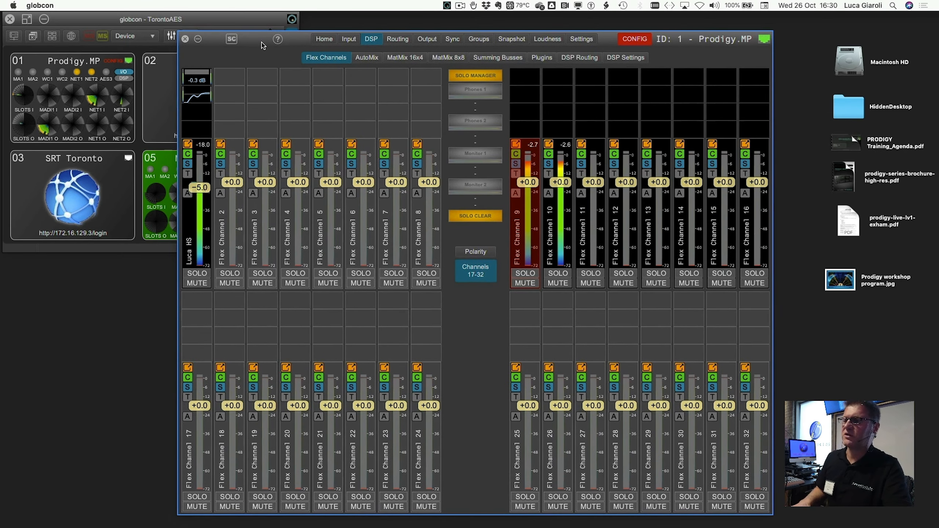
click(461, 76)
drag(299, 43, 297, 48)
drag(858, 23, 832, 45)
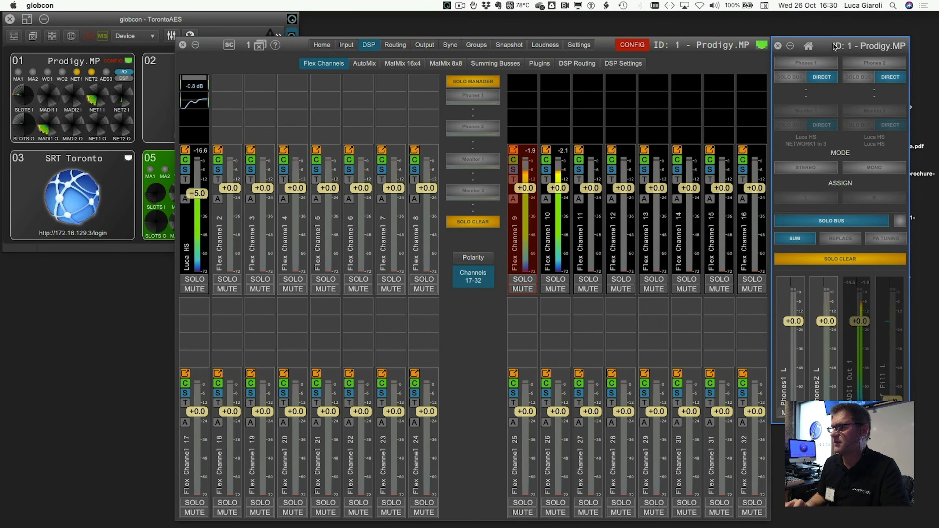
Step: Examine the Summing Busses levels and assignment matrix, and the Solo Bus option in the Monitoring settings
click(479, 70)
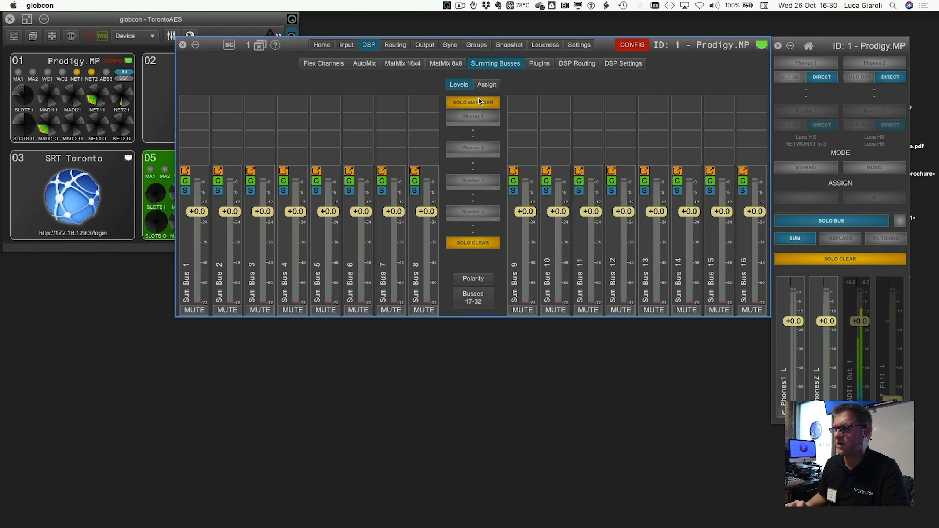
click(484, 86)
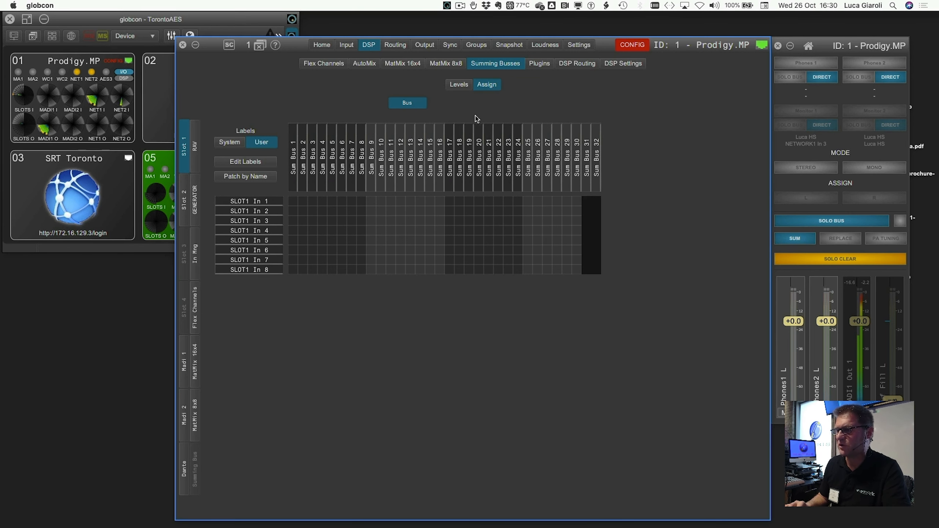
click(576, 46)
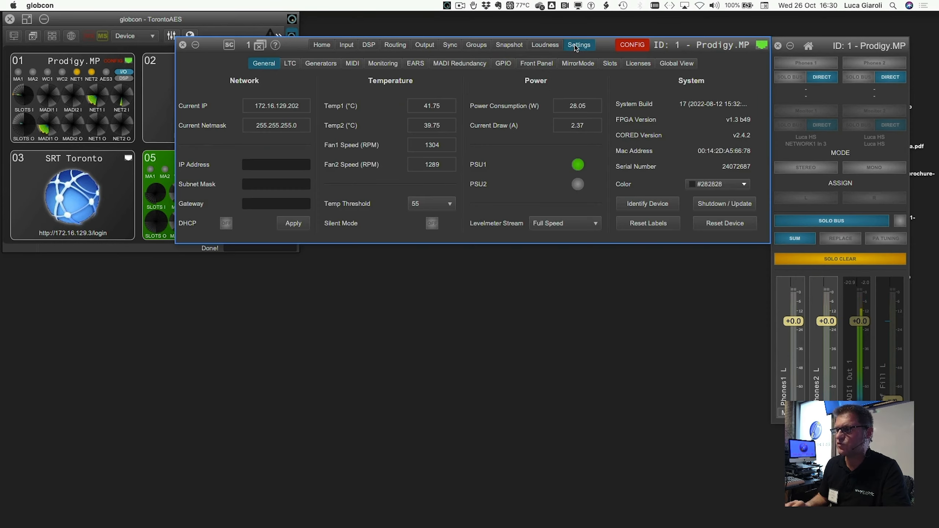
click(383, 63)
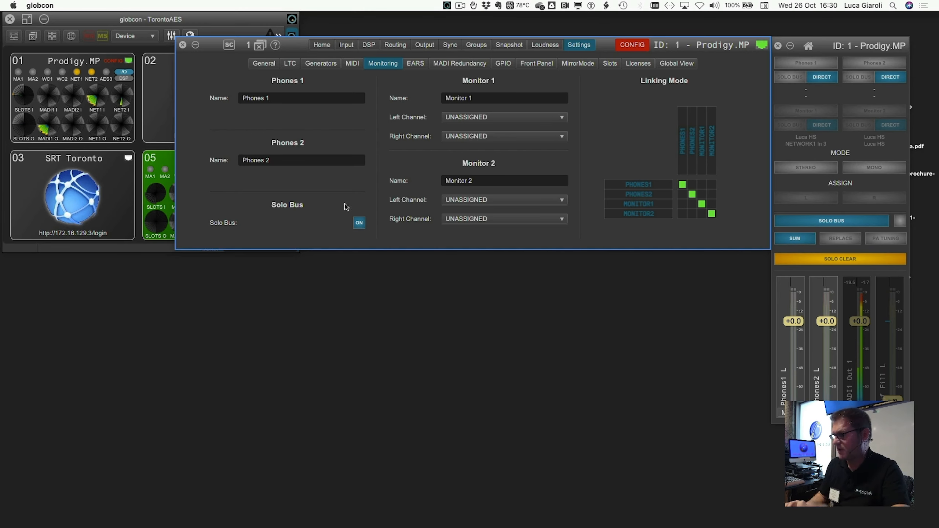
click(367, 45)
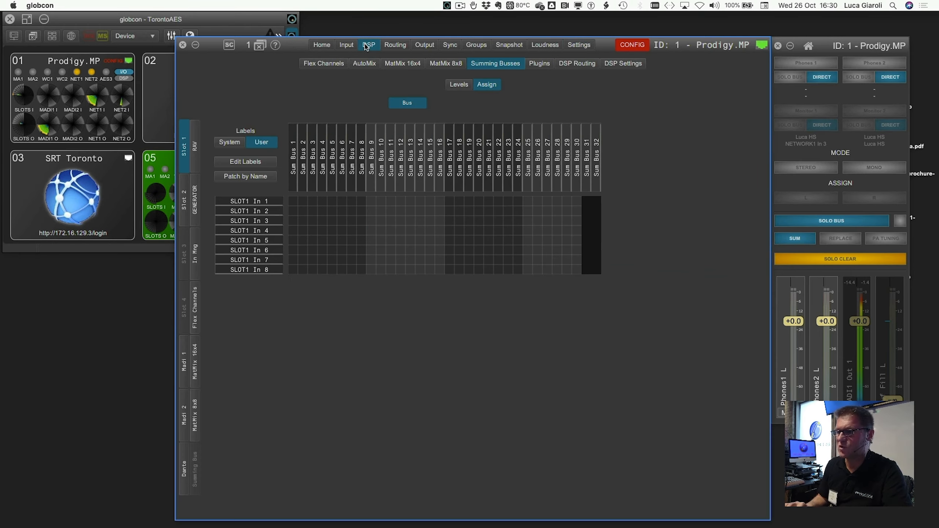
Step: Switch Phones 1 and Phones 2 from DIRECT to SOLO BUS in the Solo Manager
click(796, 79)
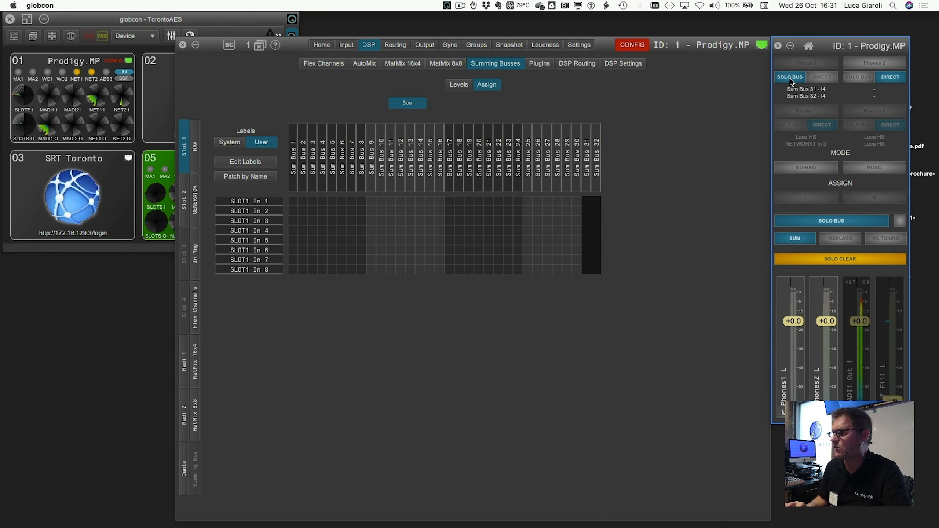
click(863, 64)
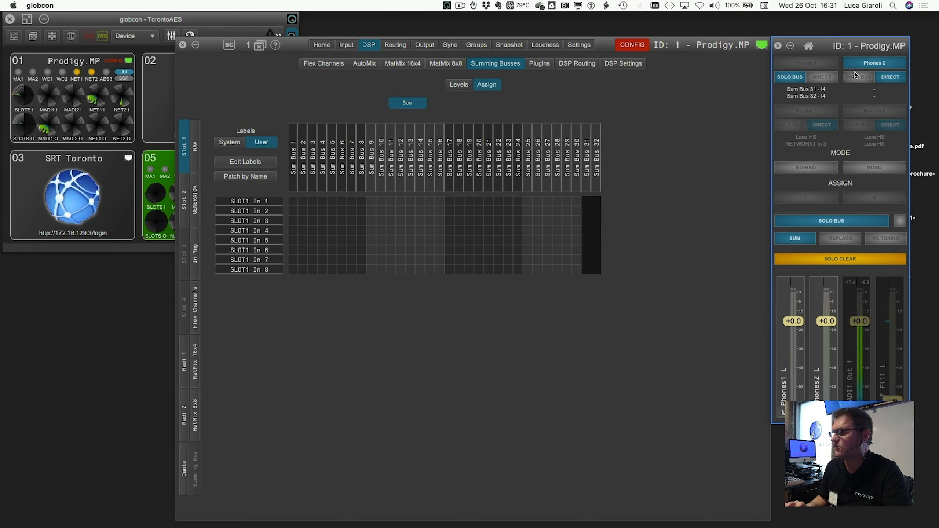
click(855, 78)
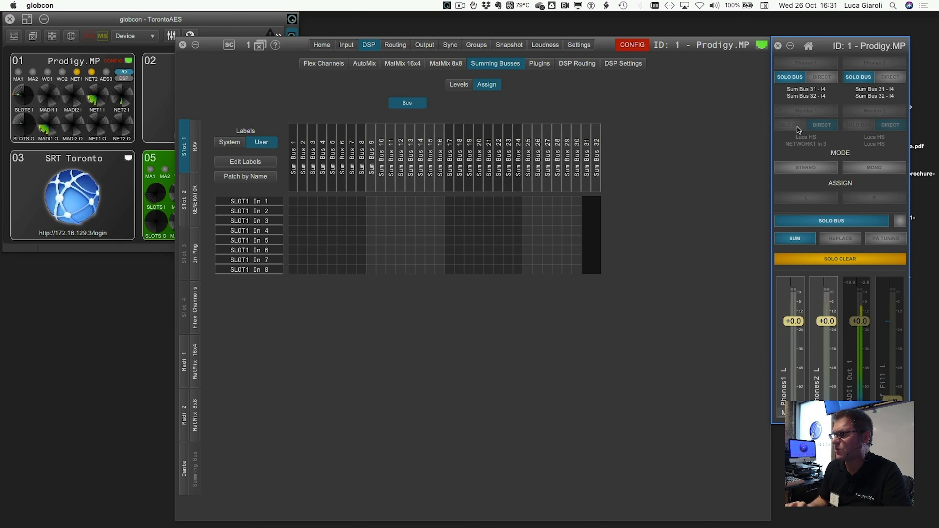
Step: Assign Monitor 1's left channel to the Slot 2 output Ouf Fill L (SLOT2 Out 7) in the Monitoring settings
click(589, 47)
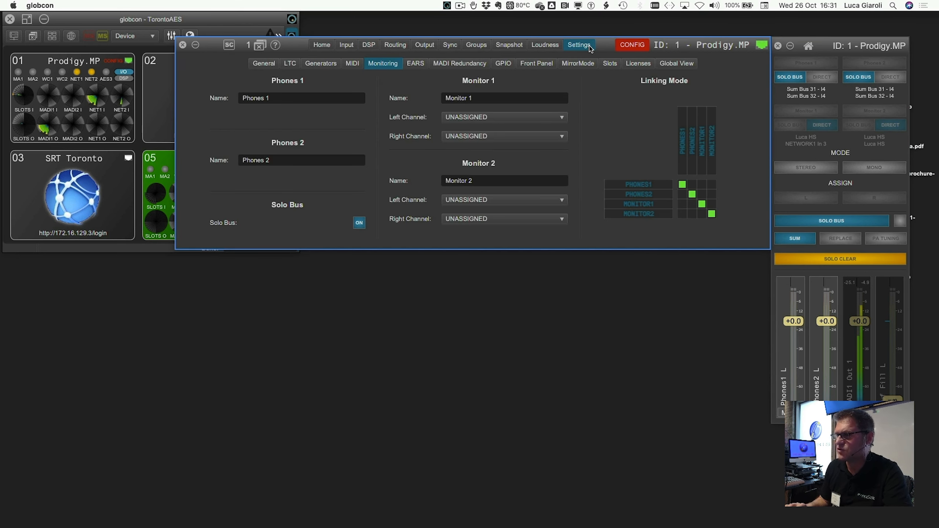
click(492, 118)
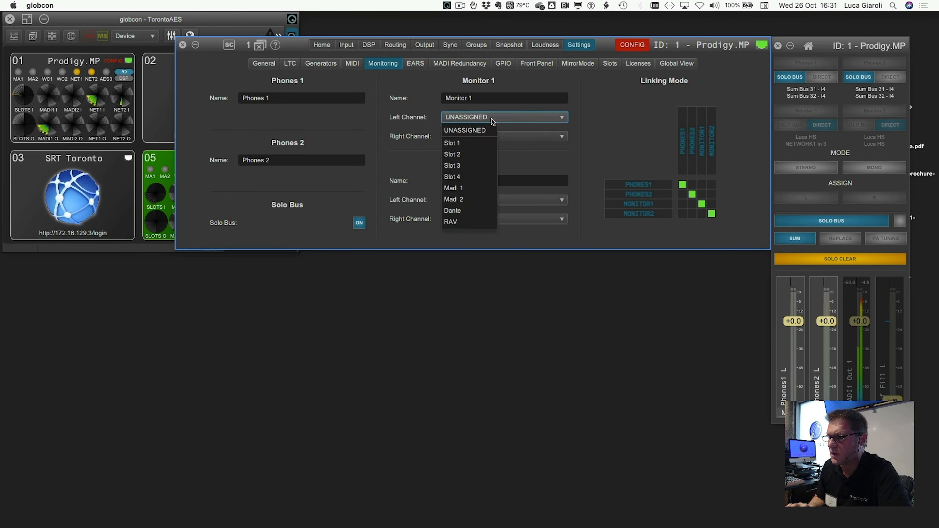
mouse_move(484, 142)
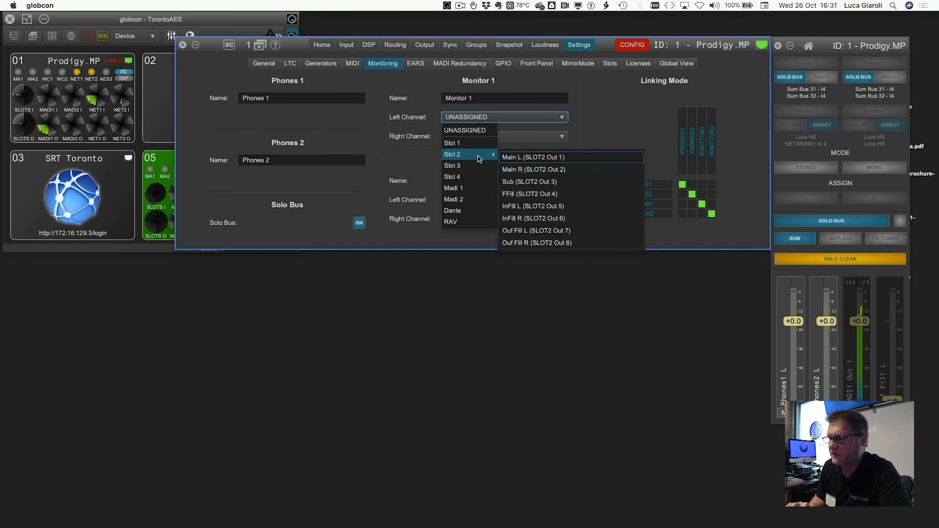
click(523, 233)
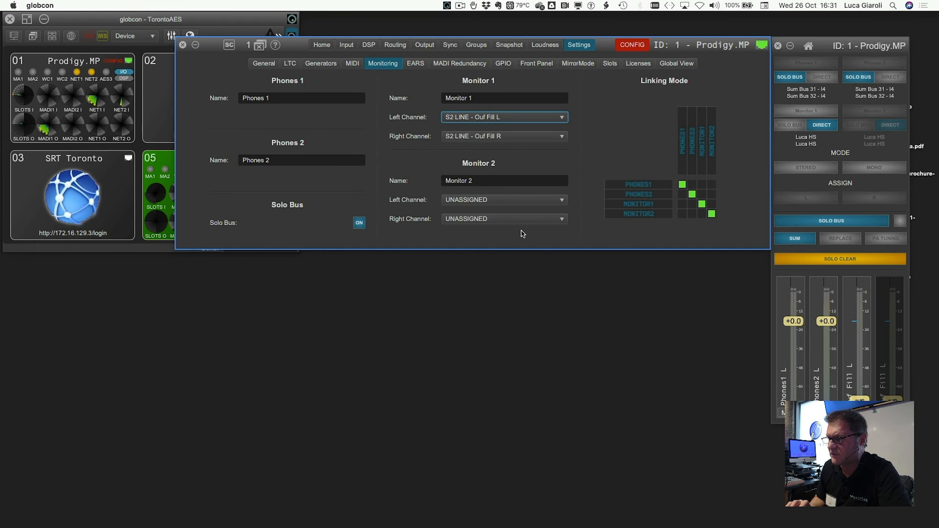
Step: Rename Monitor 1 to "Monitor" and return to the DSP page
click(479, 98)
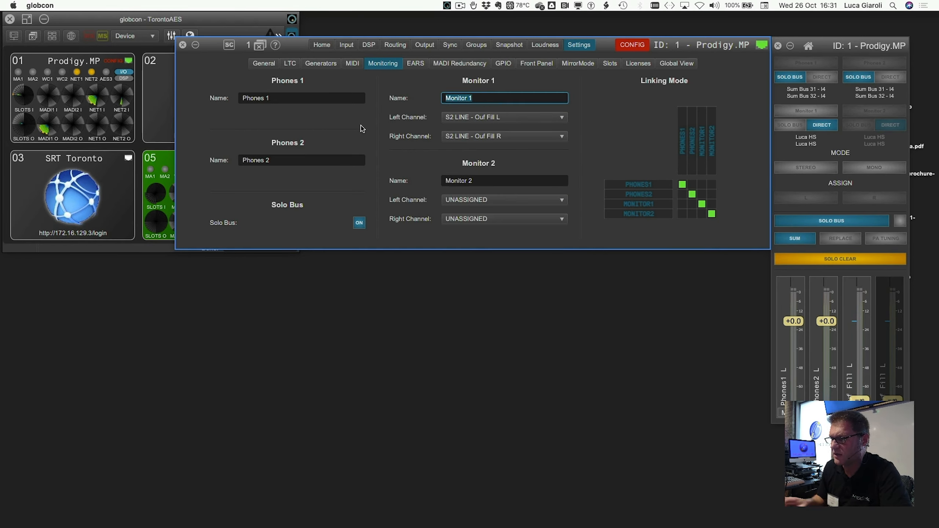
key(Right)
key(BackSpace)
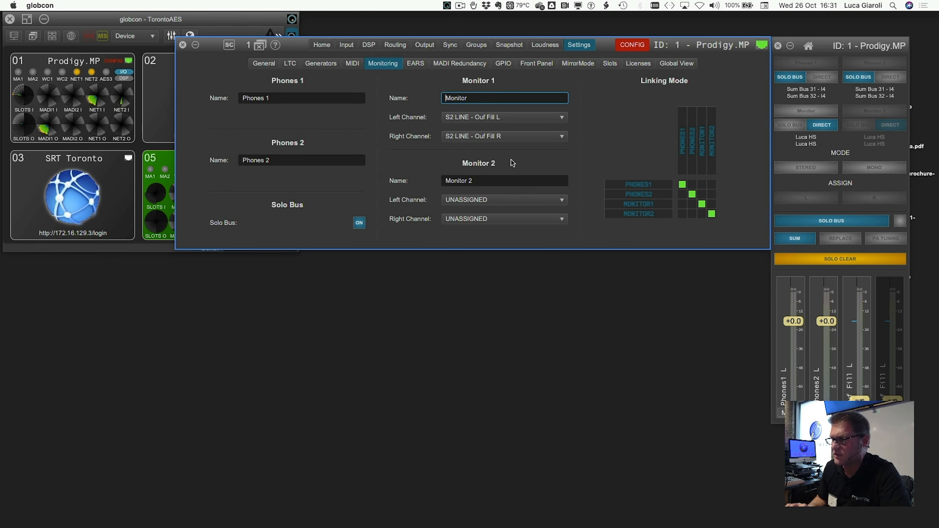
click(369, 45)
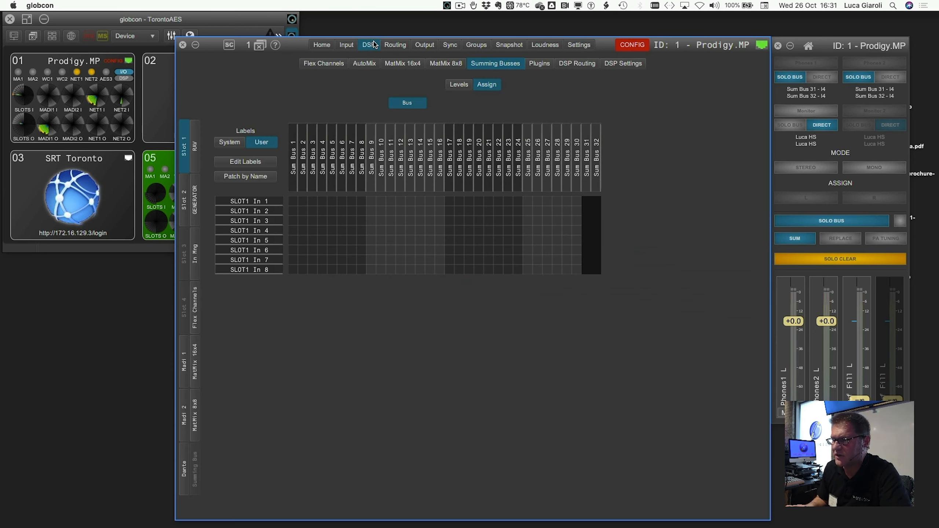
Step: On the Flex Channels page, solo Flex Channel 9 and raise the Ouf Fill L monitor fader to -31.0 dB
click(330, 64)
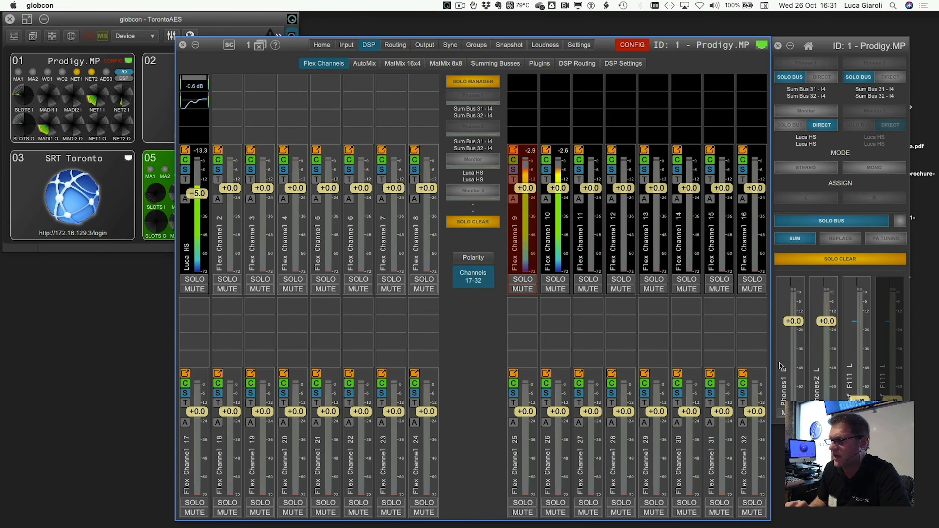
click(858, 401)
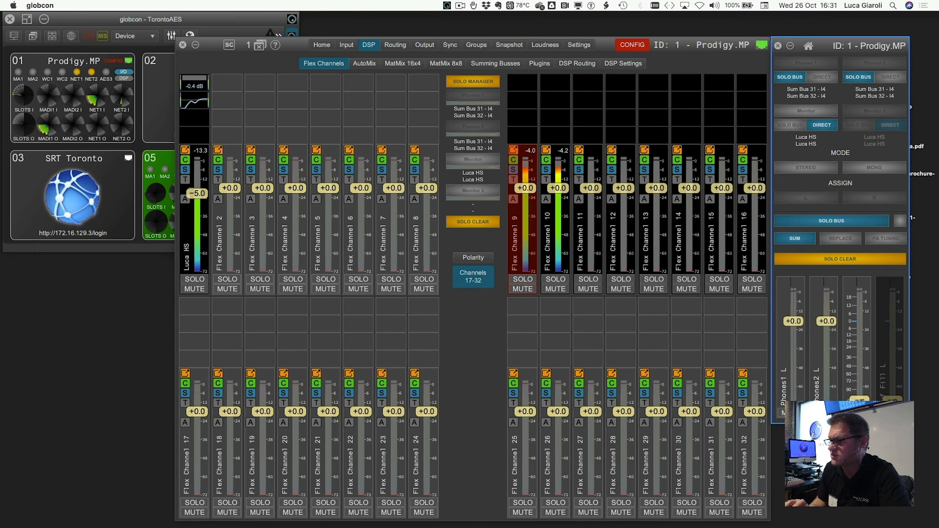
click(524, 282)
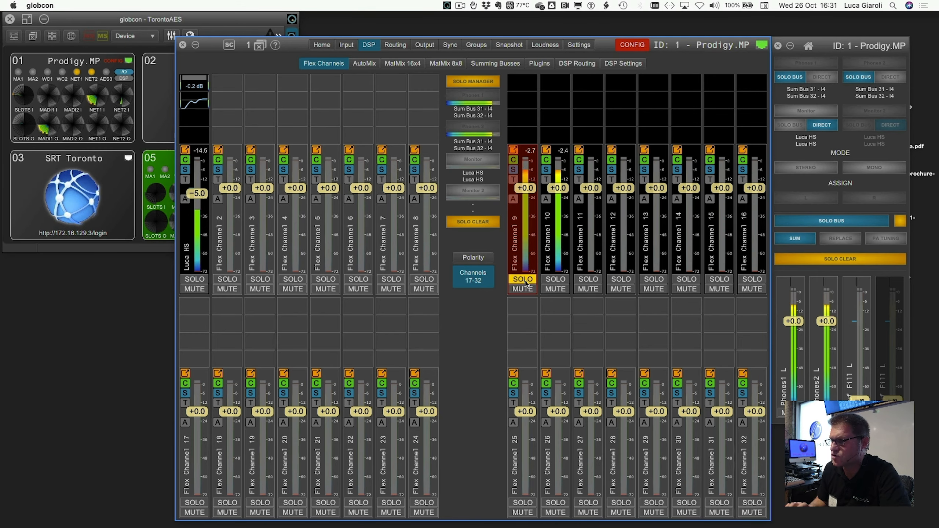
drag(853, 398, 851, 351)
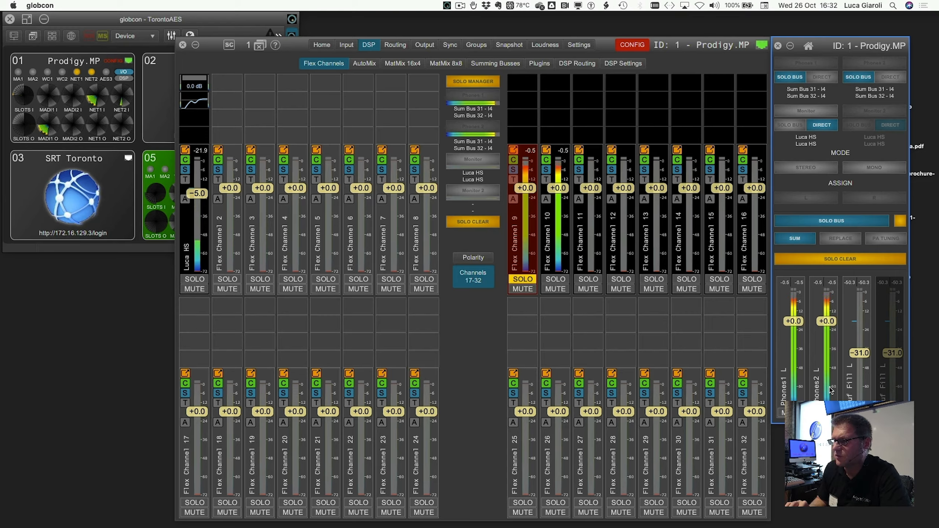
Step: Clear the Flex Channel 9 solo and switch Monitor from DIRECT to SOLO BUS
click(524, 279)
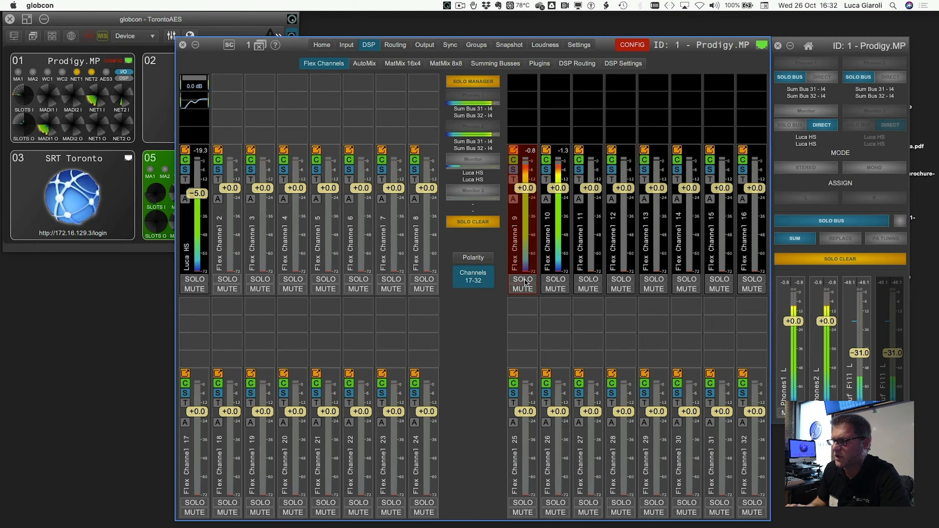
click(847, 259)
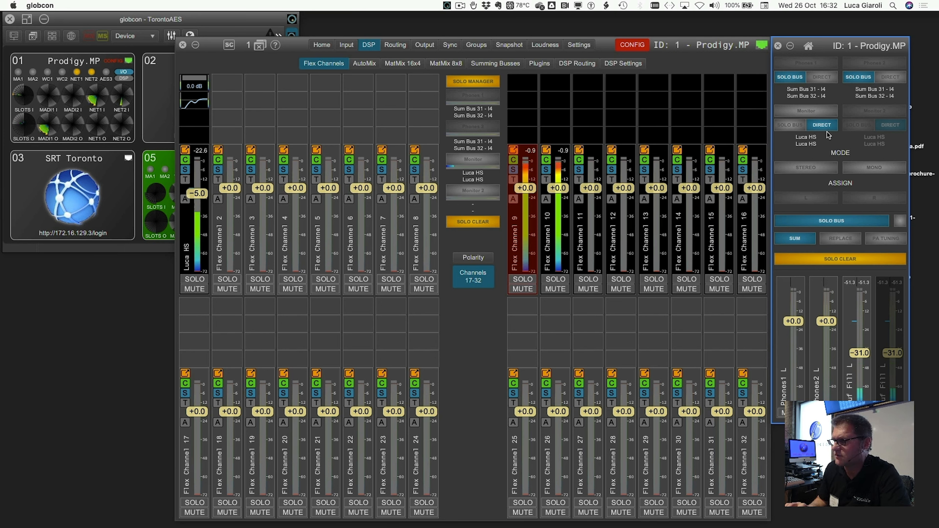
click(790, 126)
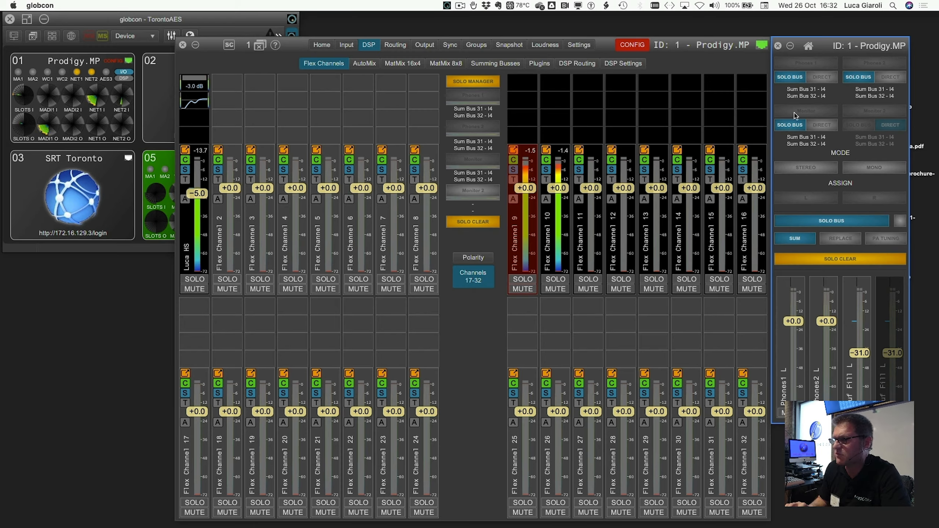
Step: Solo Flex Channel 9 and lower the Ouf Fill L monitor fader to -57.7 dB
click(523, 279)
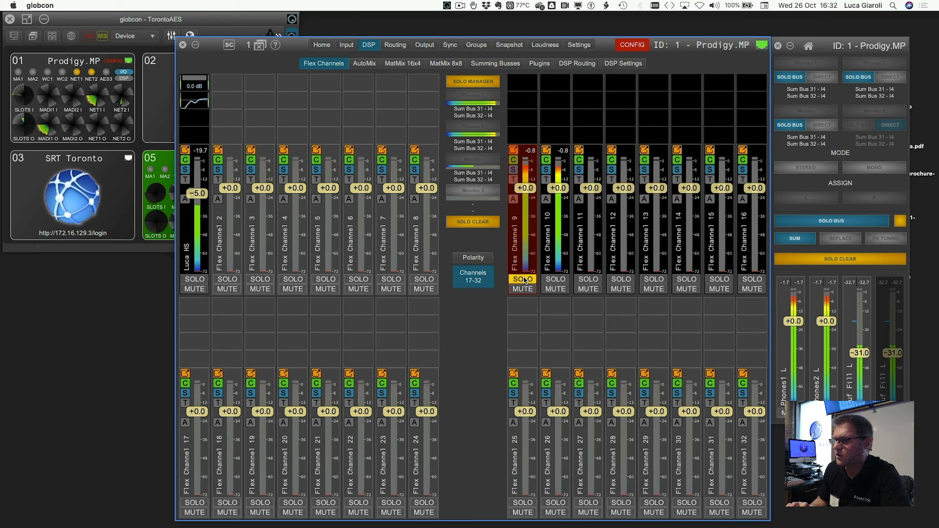
click(523, 280)
click(523, 279)
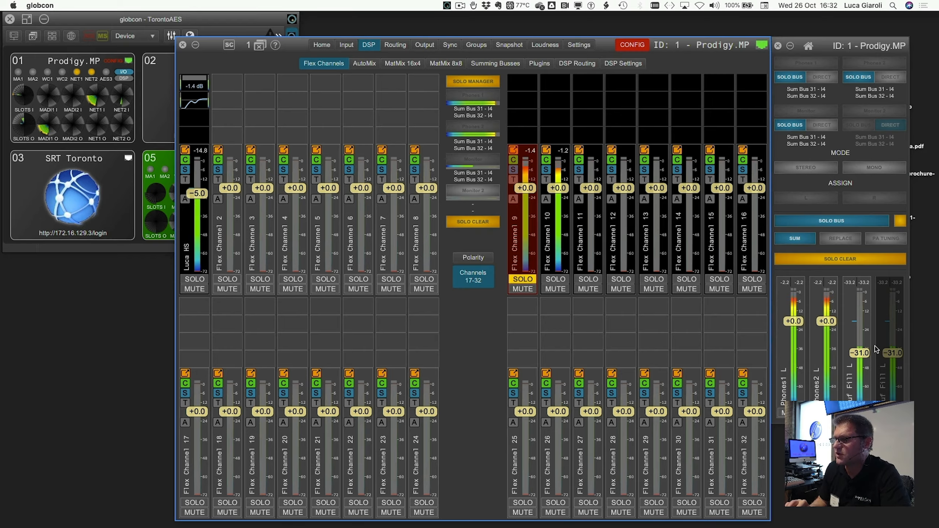
drag(863, 350, 863, 398)
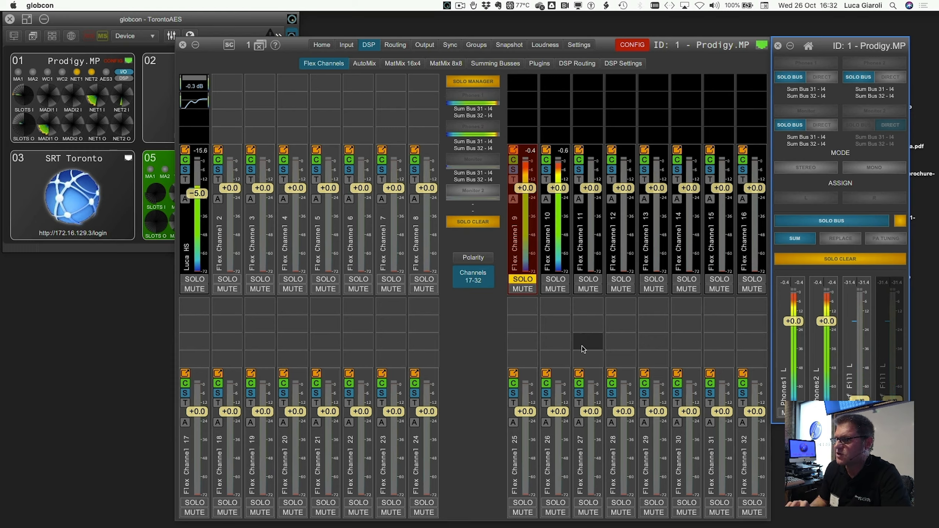
click(522, 281)
click(522, 280)
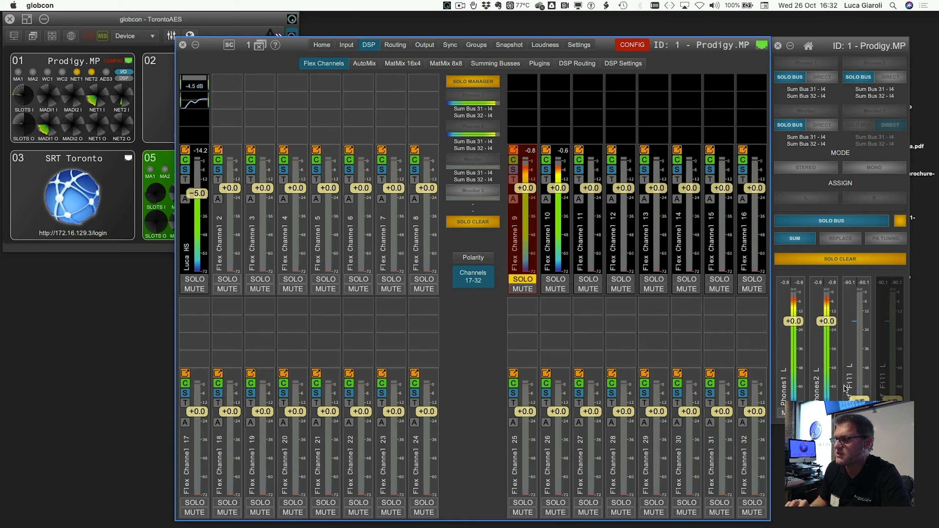
drag(855, 396, 854, 372)
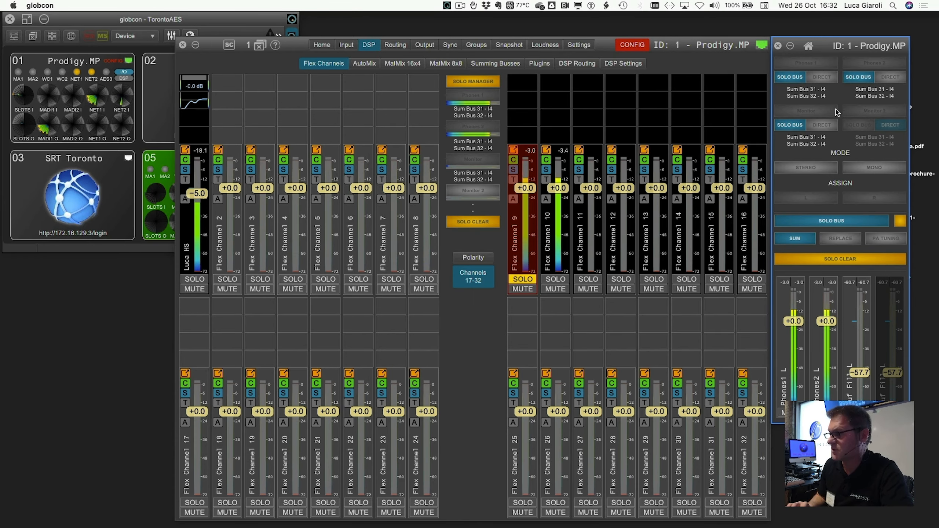
Step: View the MP-Milan_123 device's home page and close it again
double_click(158, 164)
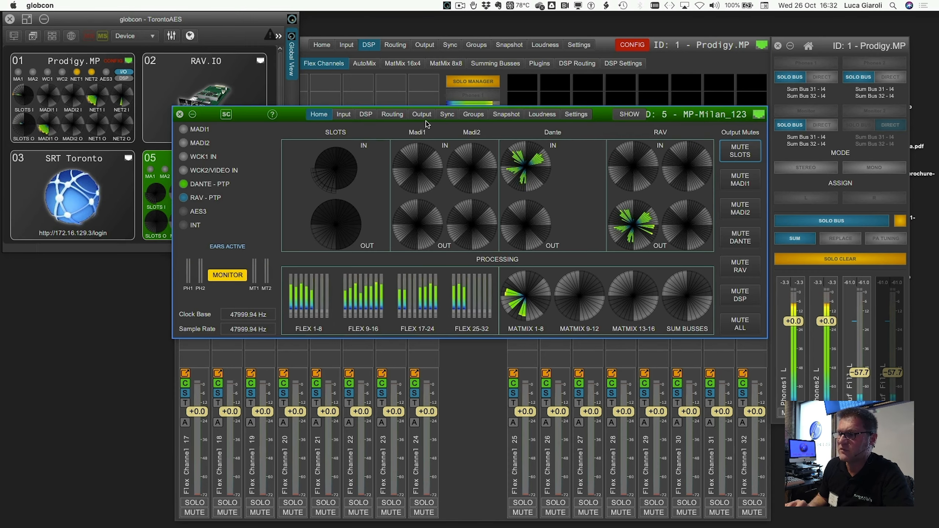
click(180, 114)
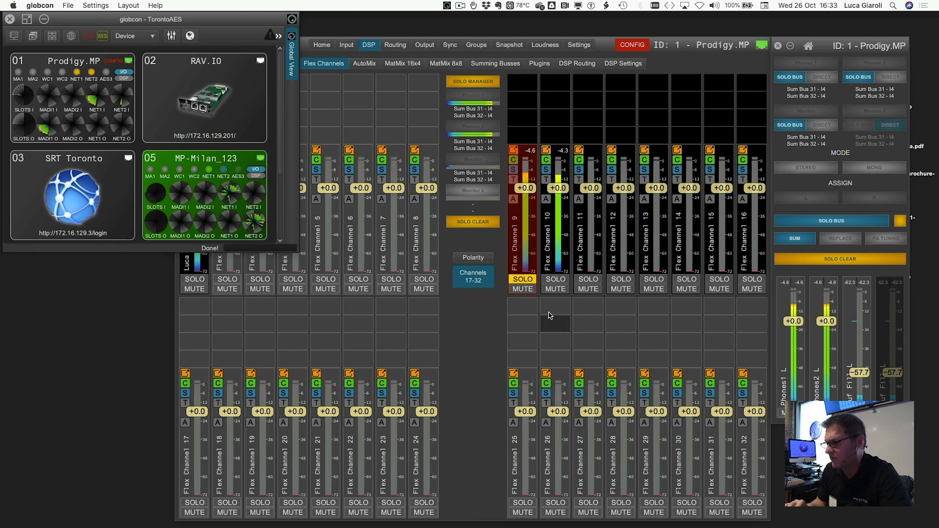
Step: Turn off the solo on Flex Channel 9 and rename the channel "U2L"
click(523, 279)
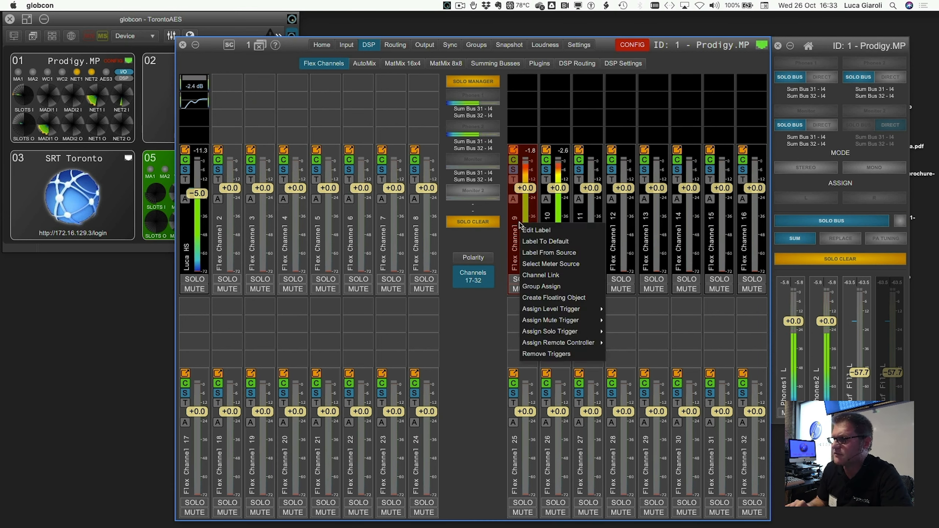
right_click(522, 227)
click(524, 231)
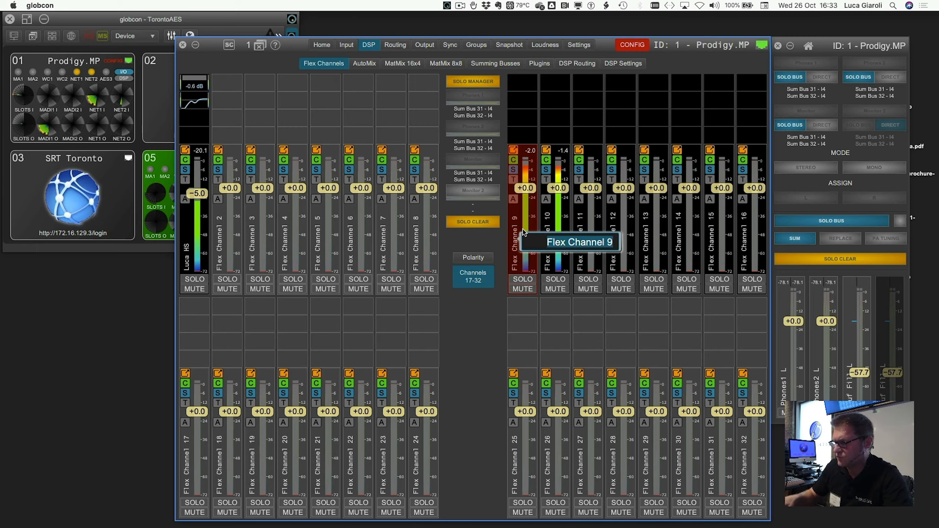
text(U"L)
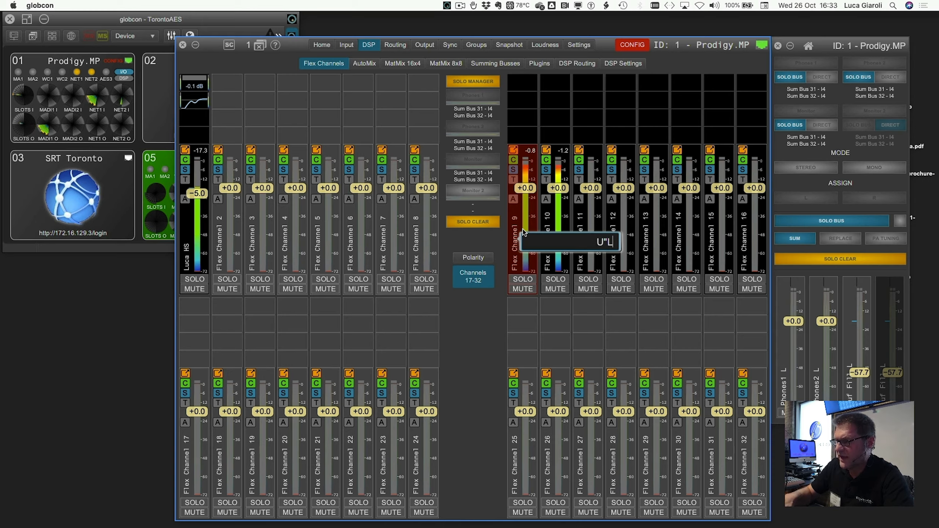
key(BackSpace)
key(BackSpace)
text(2L)
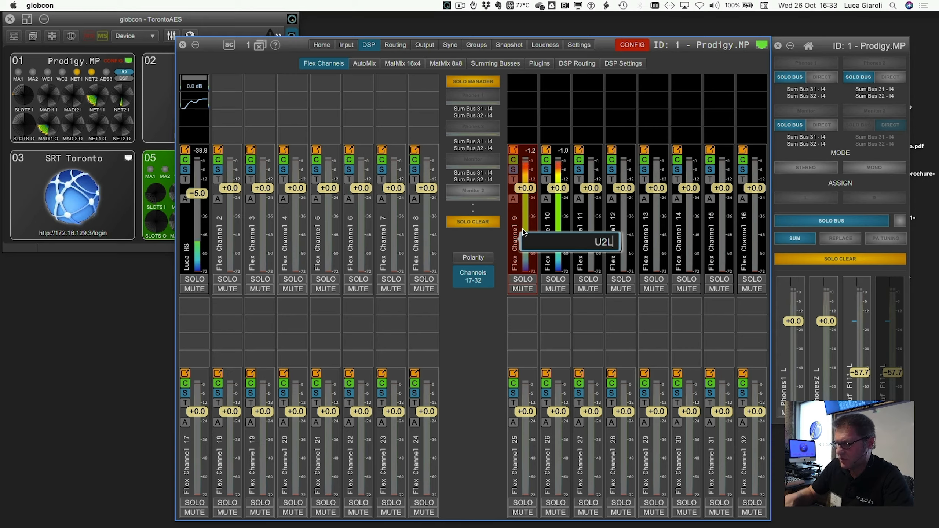
key(Tab)
Step: Label Flex Channel 10 "U2L"
text(U2£)
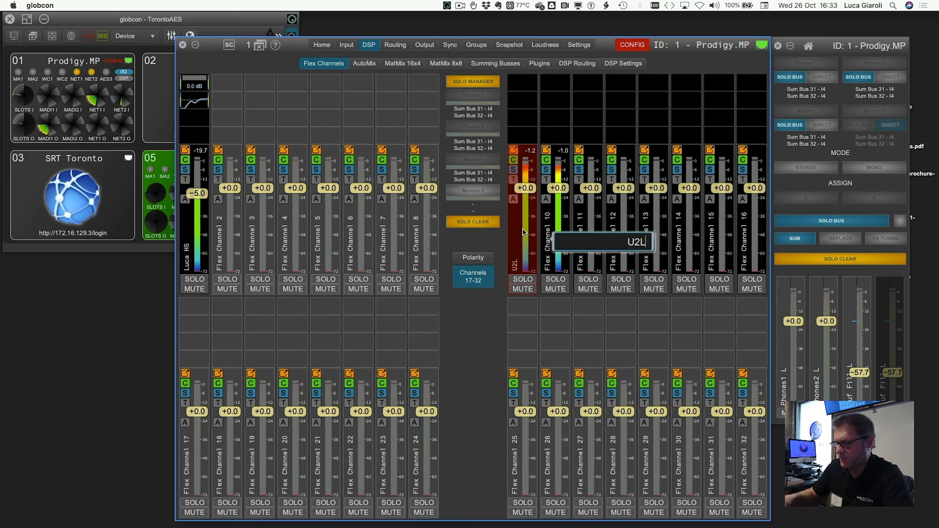
key(BackSpace)
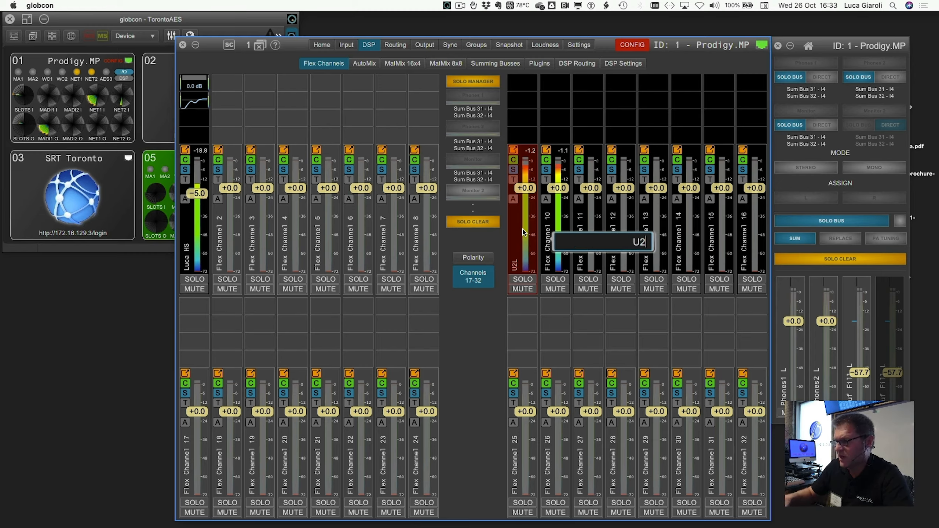
text(L)
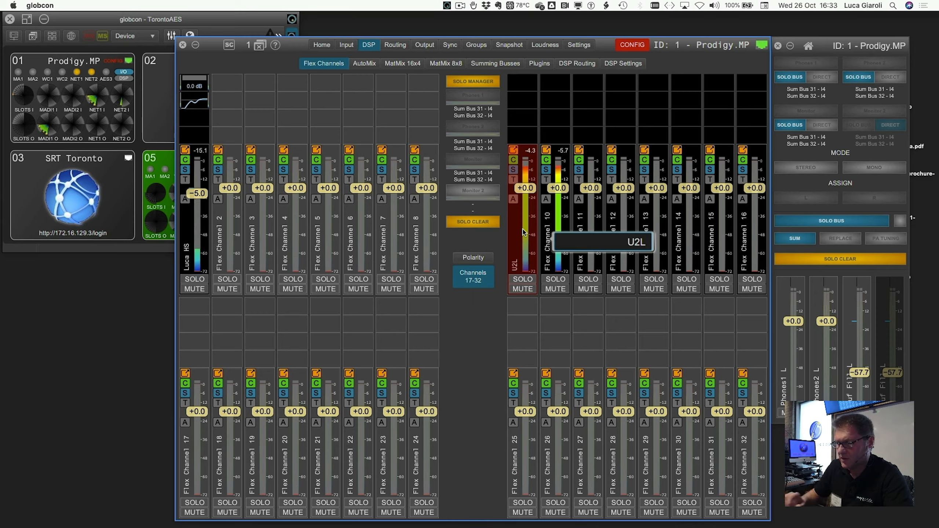
key(Tab)
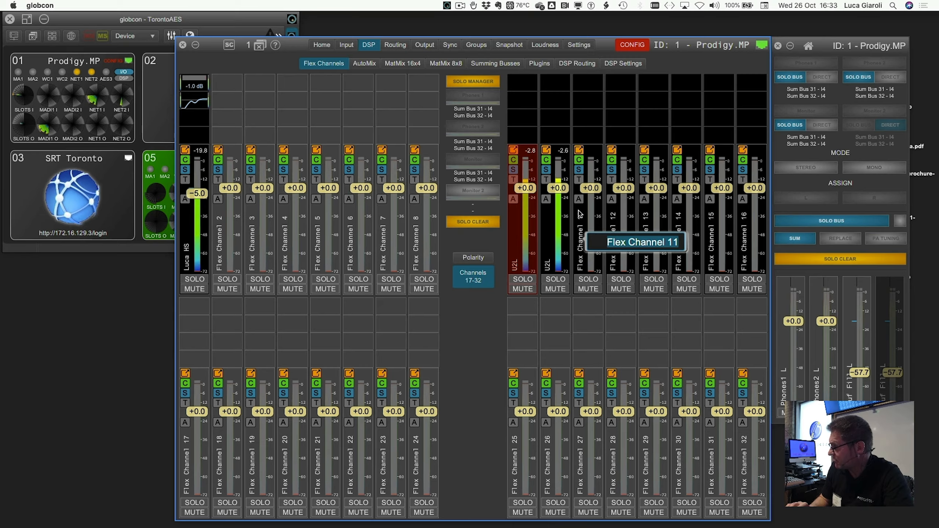
Step: Patch Dante inputs NETWORK1 In 5 and NETWORK1 In 6 as the sources of Flex Channels 11 and 12
click(578, 179)
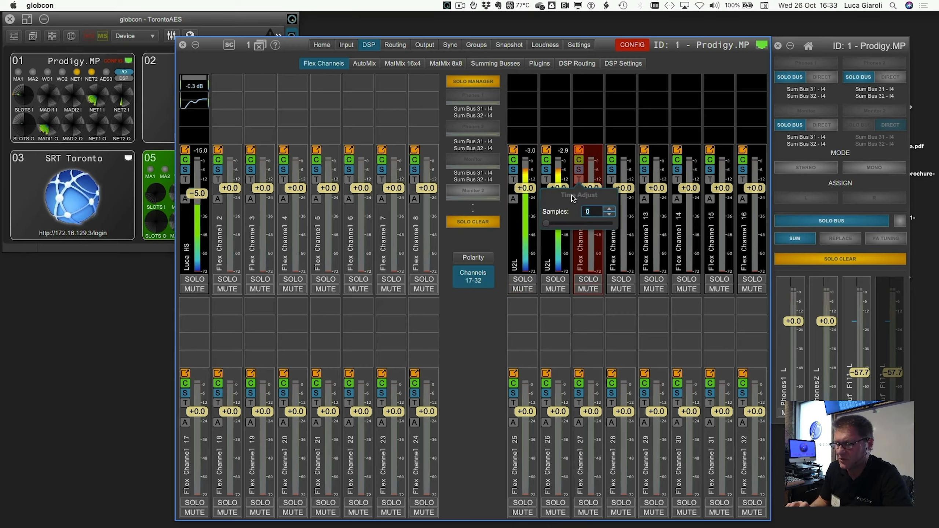
click(579, 170)
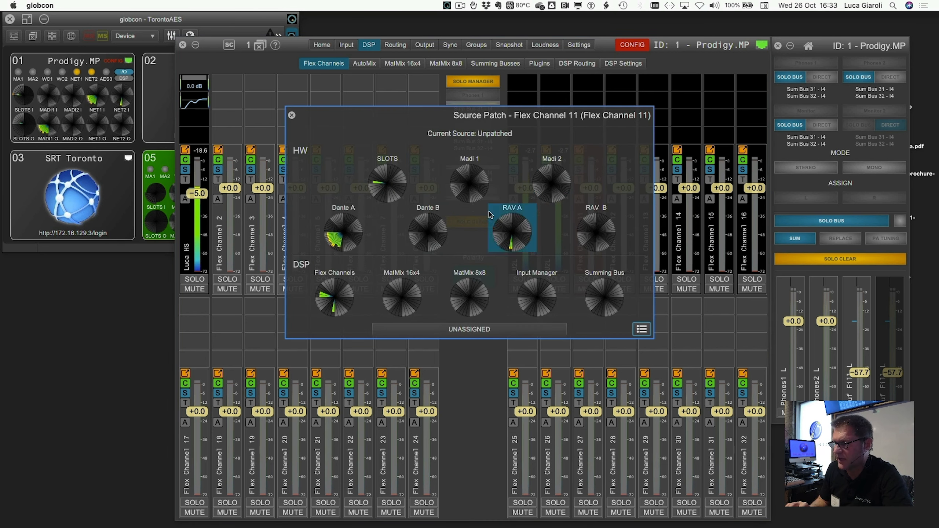
click(339, 223)
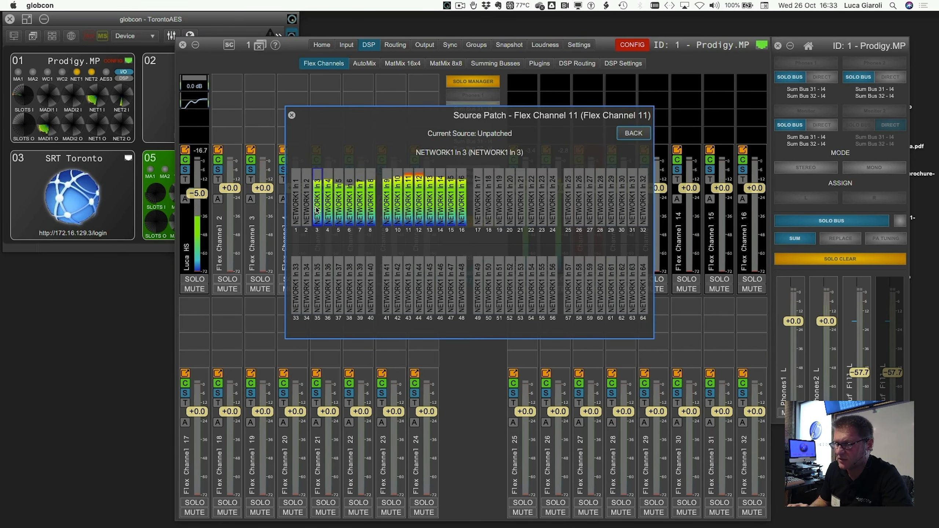
click(337, 204)
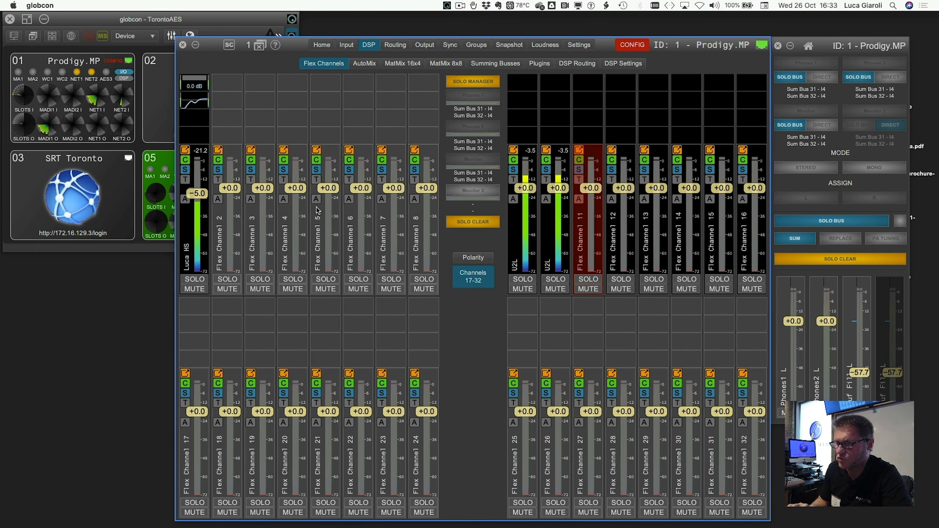
click(611, 169)
click(343, 231)
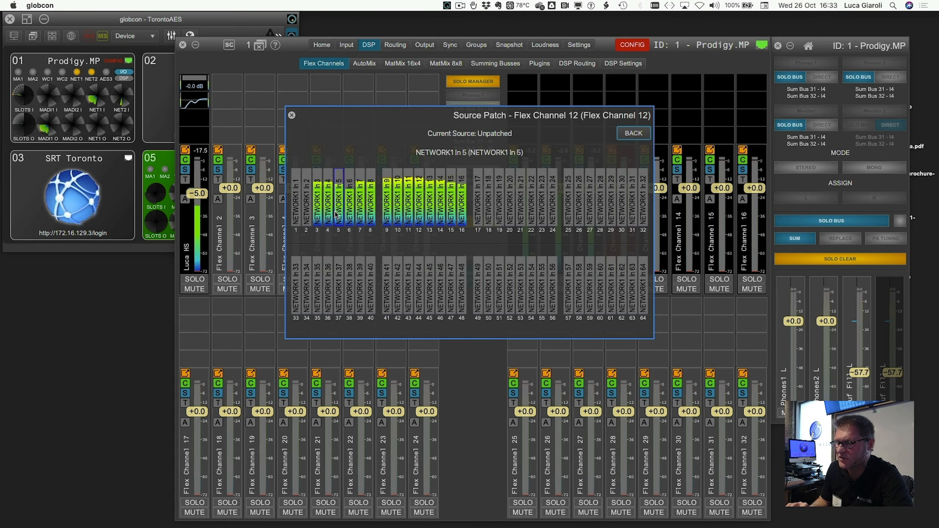
click(350, 204)
Step: Rename Flex Channel 11 to "U2 F"
right_click(589, 243)
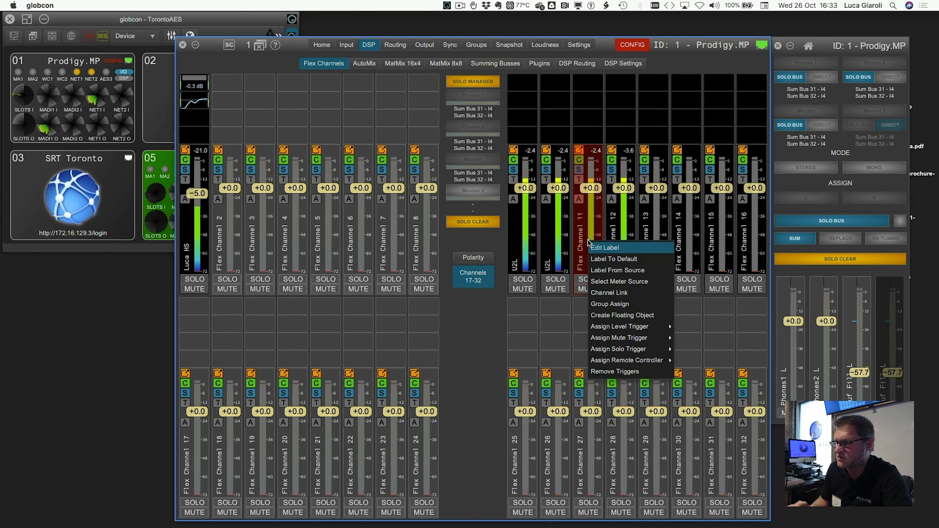
click(596, 247)
key(BackSpace)
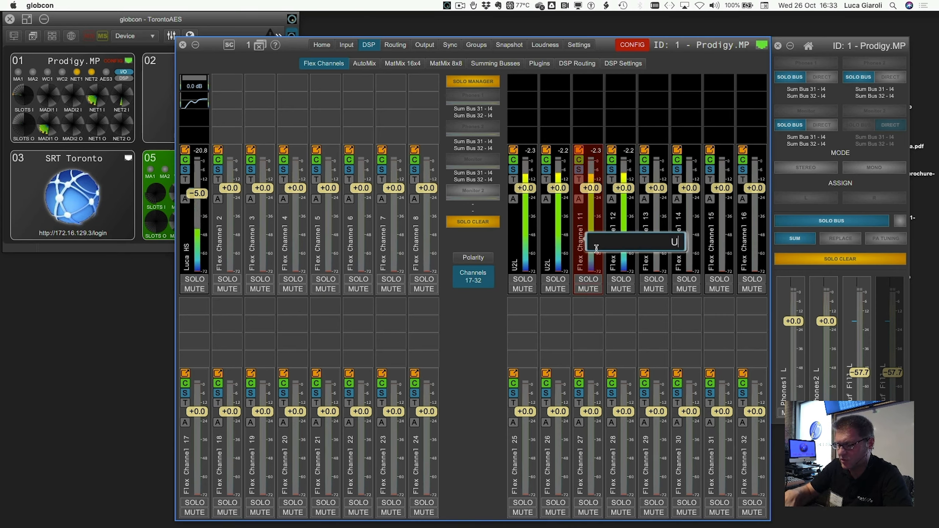
text(U2 F)
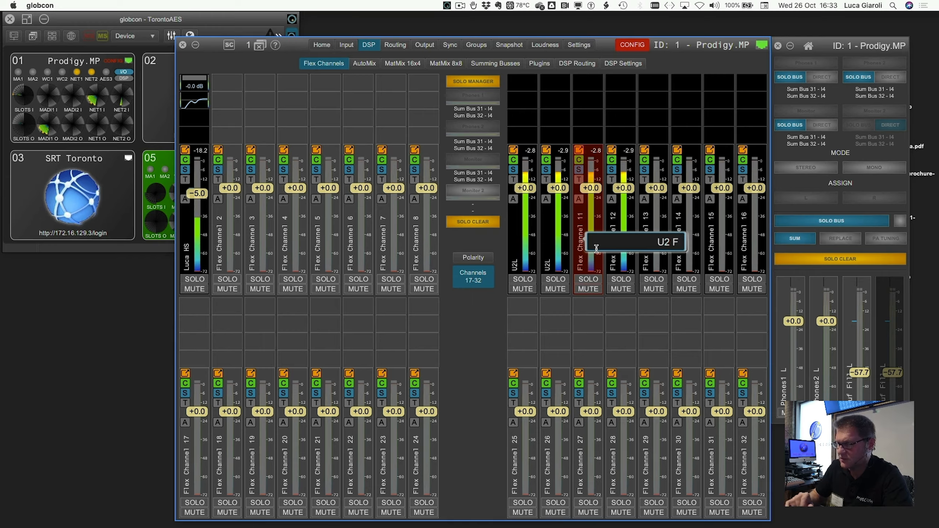
key(Tab)
Step: Label Flex Channel 12 "U2 Sub"
key(BackSpace)
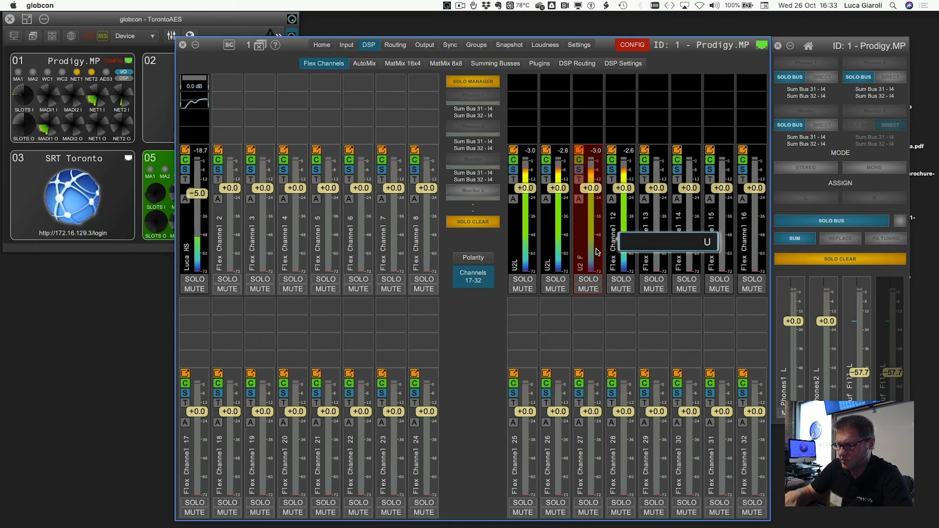
text(U" S)
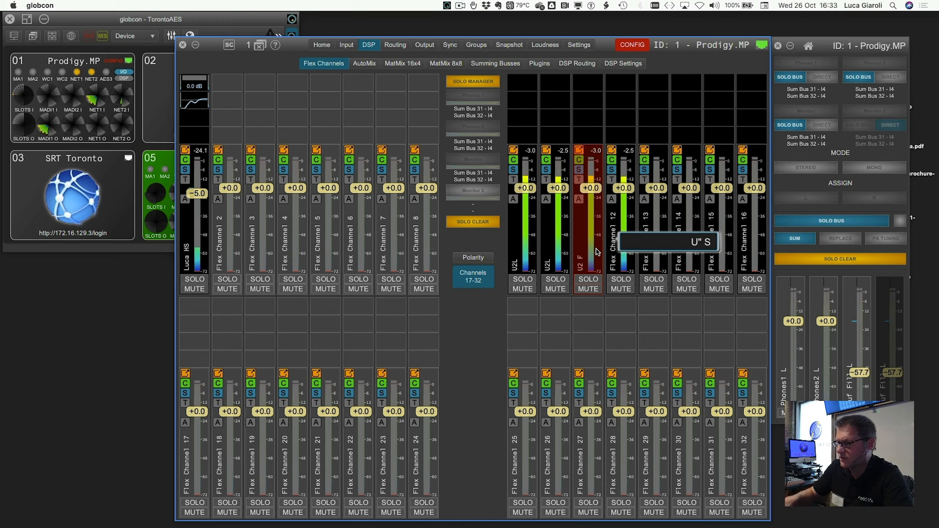
key(BackSpace)
key(BackSpace)
key(BackSpace)
text(2)
key(Left)
key(Left)
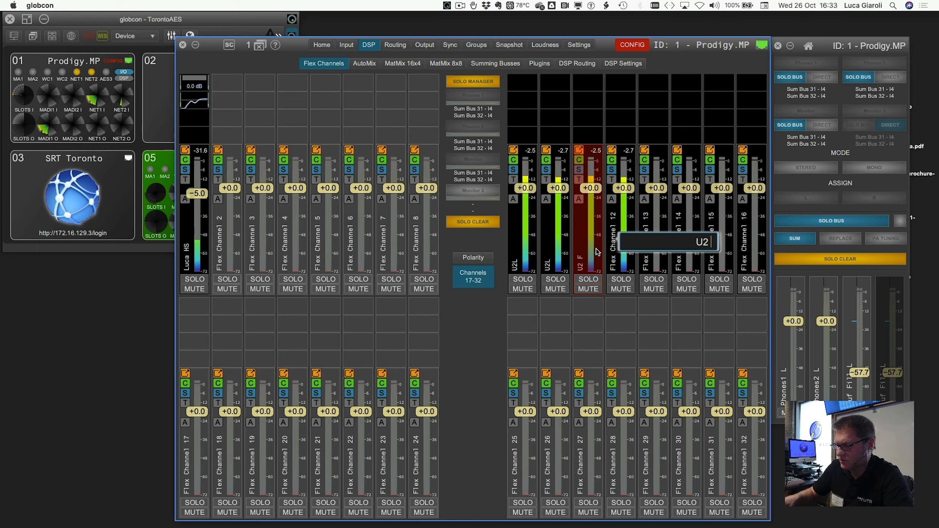
text(s)
key(BackSpace)
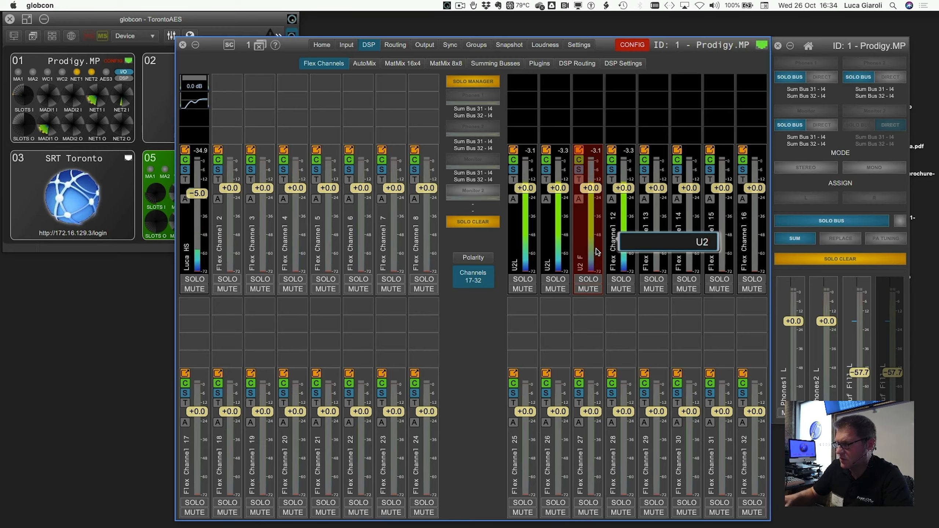
text(Sub)
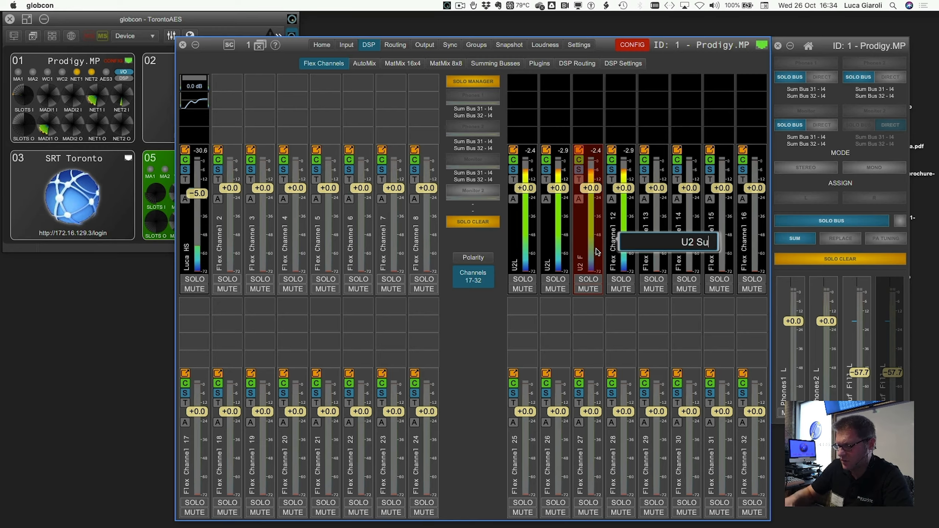
key(Return)
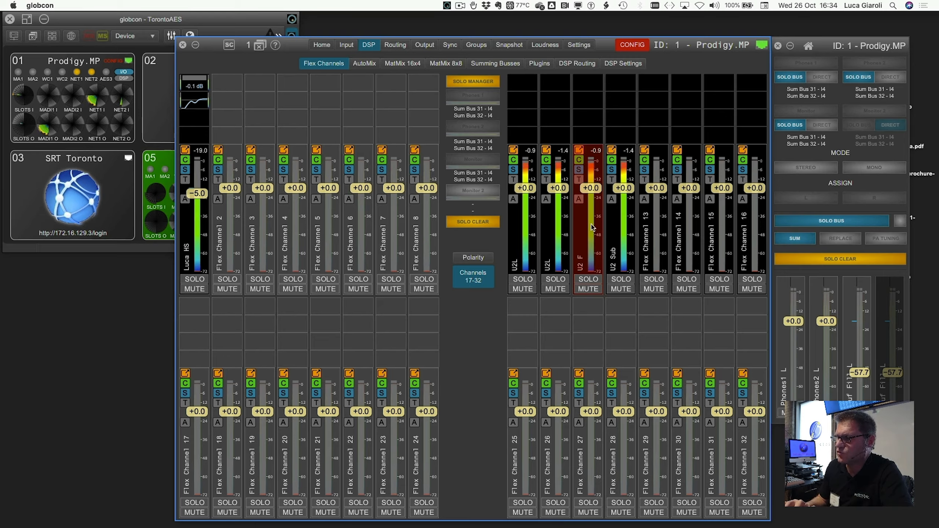
Step: Link the fader level and mute of the two U2L channels, Flex Channels 9 and 10
right_click(525, 230)
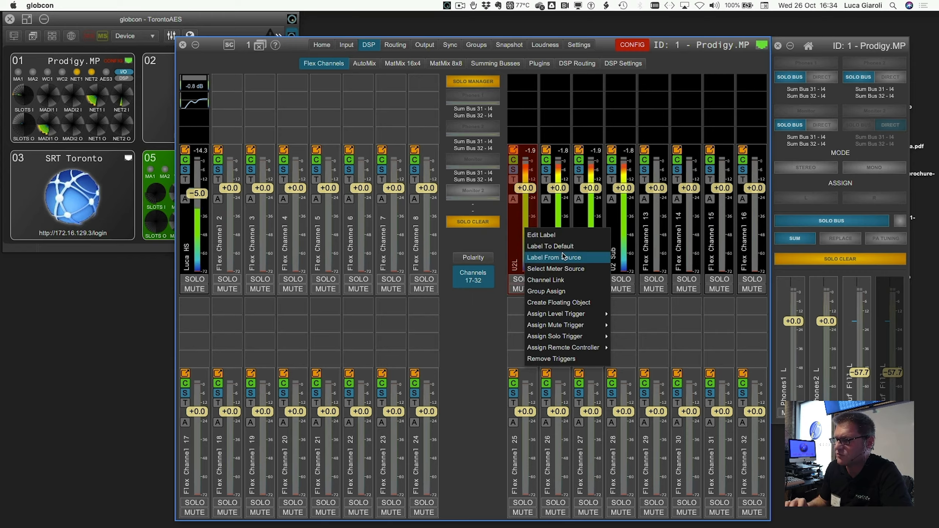
click(550, 280)
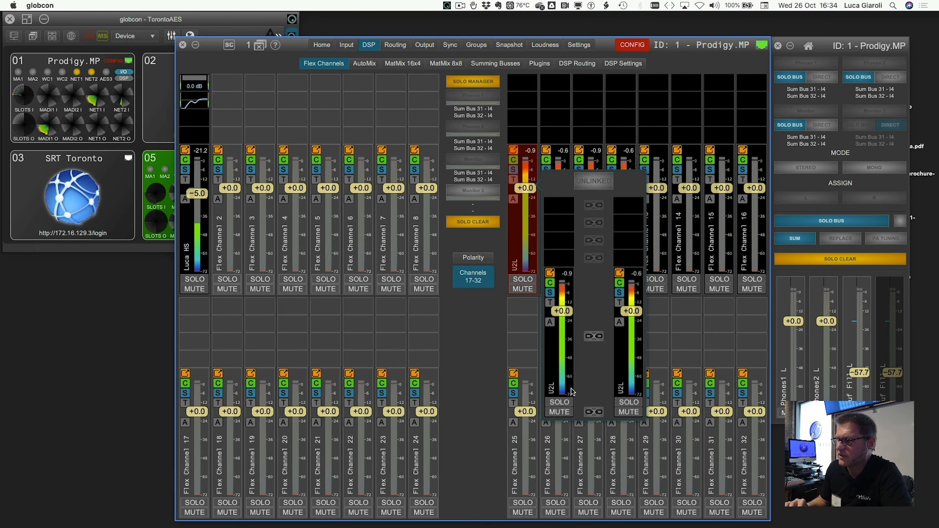
click(594, 411)
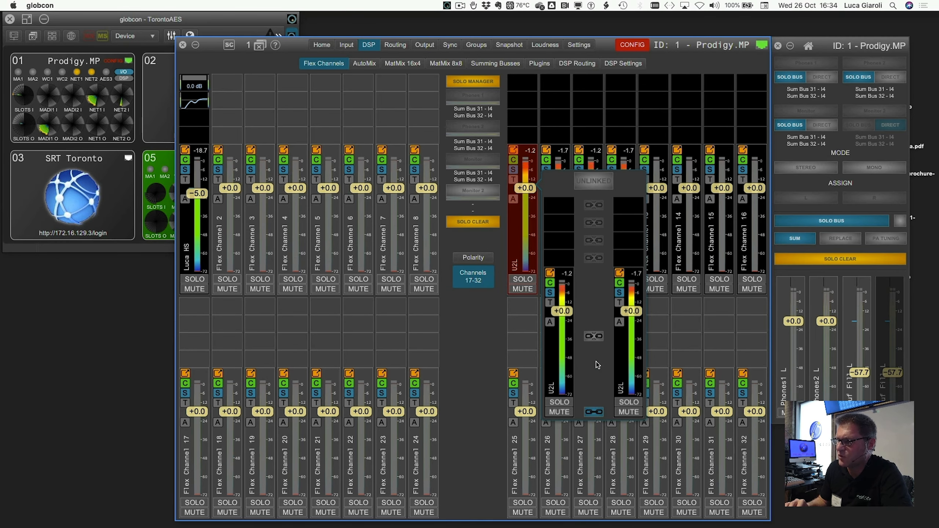
click(594, 184)
click(654, 330)
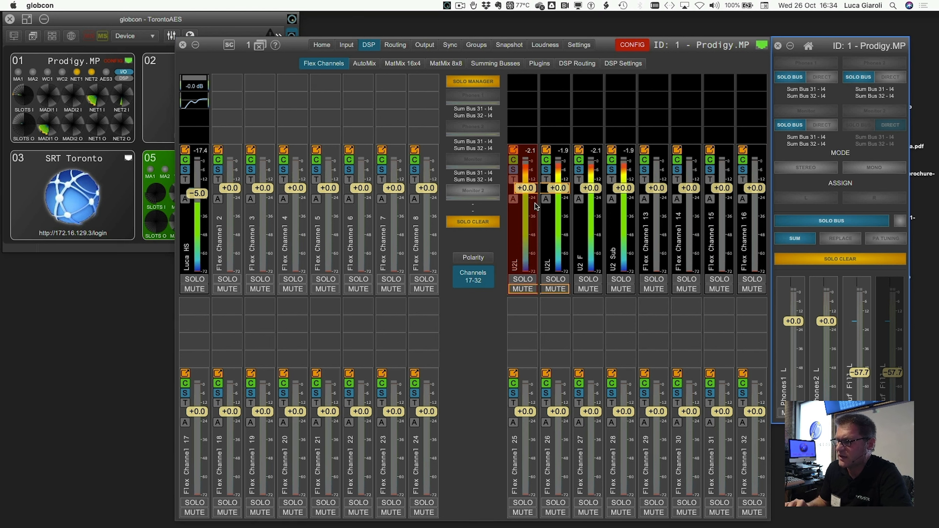
Step: Lower the linked U2L faders to about -56.2 dB and the monitor output level to about -75.9 dB
drag(525, 188, 528, 243)
drag(854, 368, 853, 383)
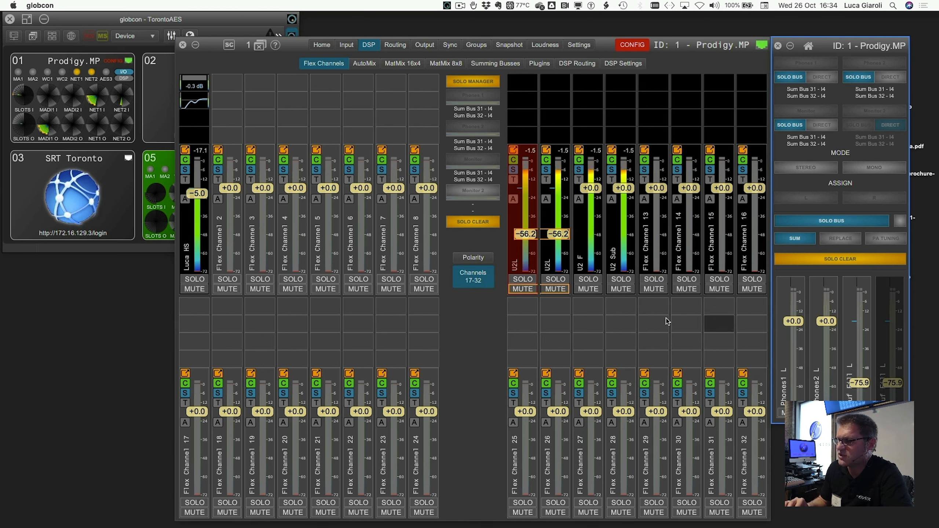
Step: Solo the linked U2L pair and raise the monitor output level to about -54.7 dB
click(521, 281)
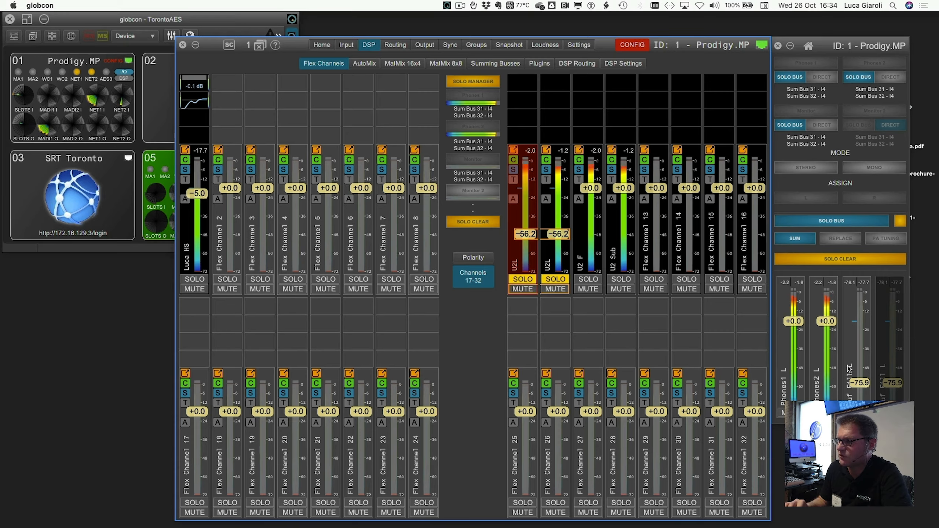
mouse_move(863, 383)
mouse_down()
mouse_move(862, 361)
mouse_move(862, 370)
mouse_up()
Step: Switch the solo from the U2L pair to U2 F and back to the U2L pair in Sum mode
click(598, 280)
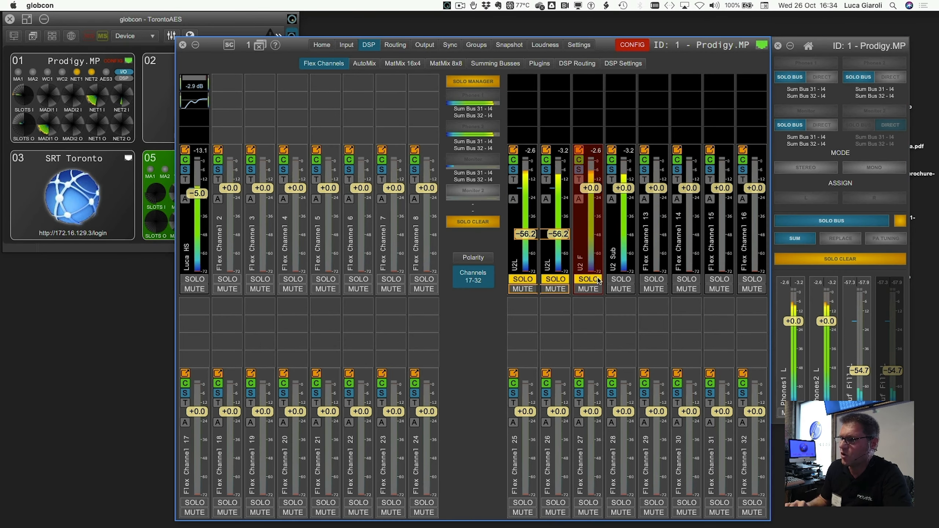
click(556, 279)
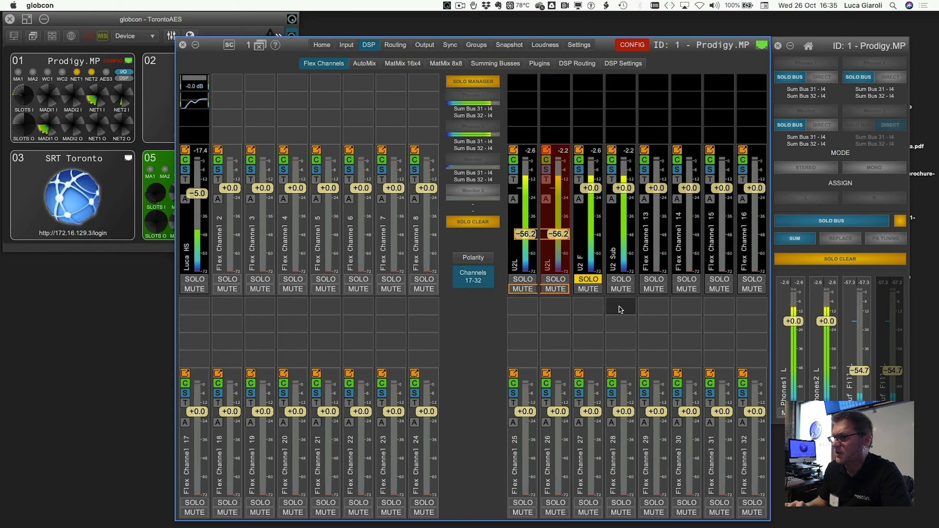
click(588, 279)
click(534, 279)
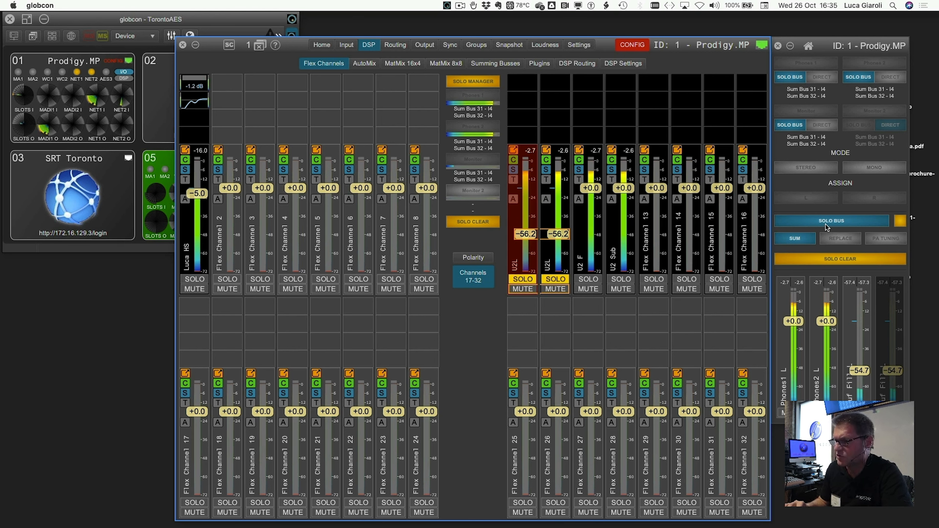
click(899, 224)
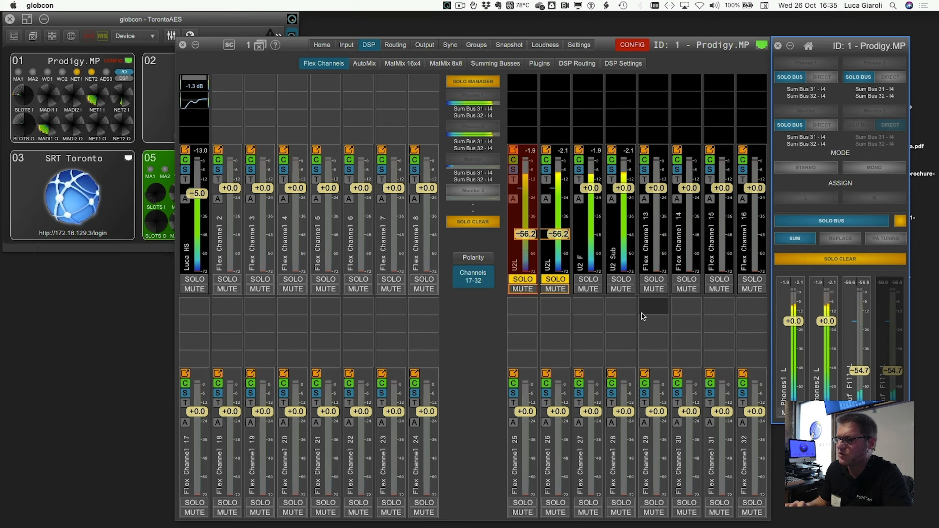
Step: Add U2 F and U2 Sub to the soloed U2L pair and view the list of soloed channels
click(588, 278)
click(621, 279)
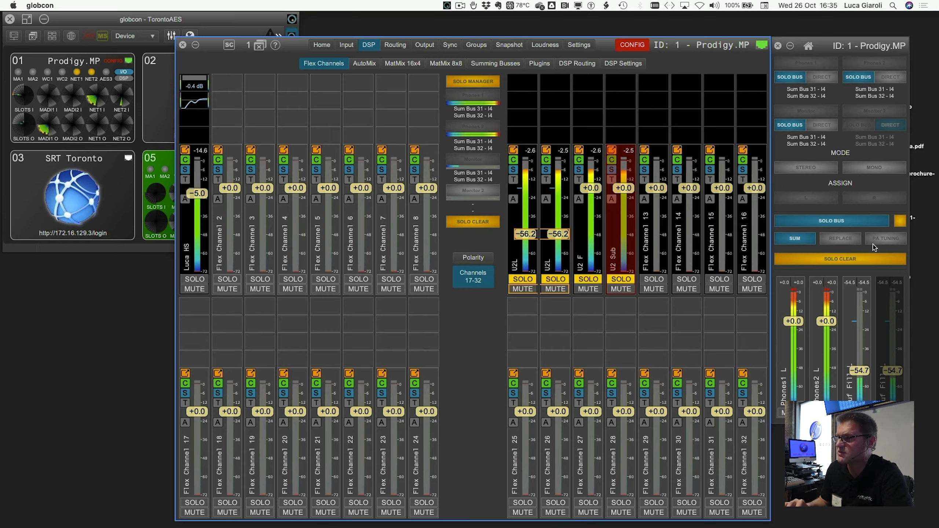
click(899, 221)
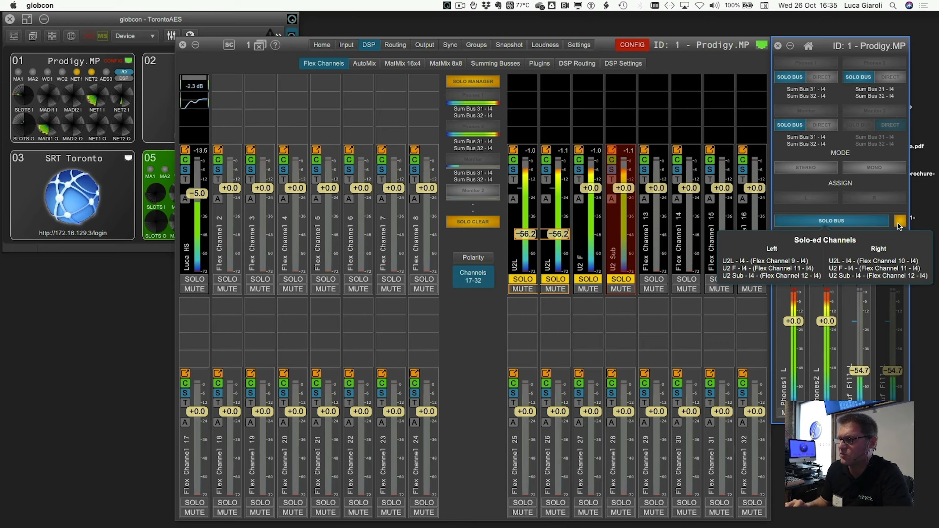
click(899, 225)
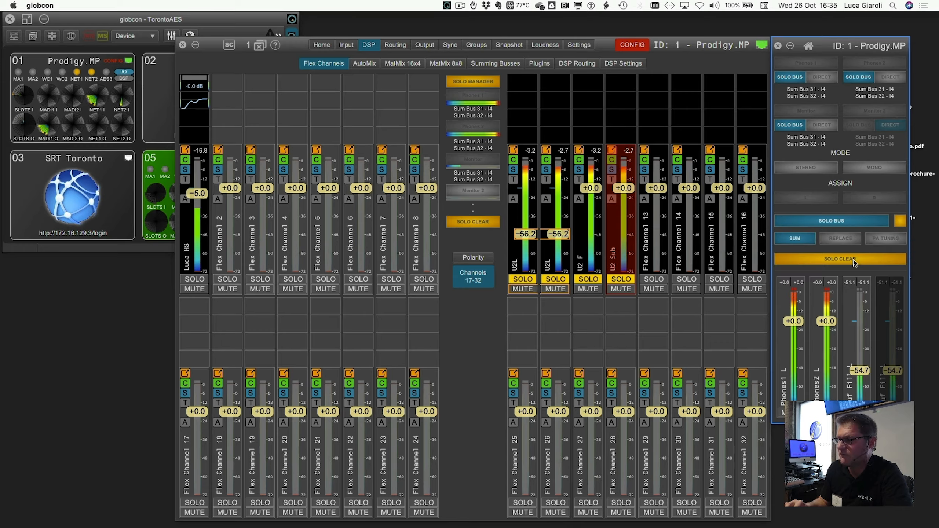
Step: Clear all solos and switch the solo mode to Replace
click(852, 261)
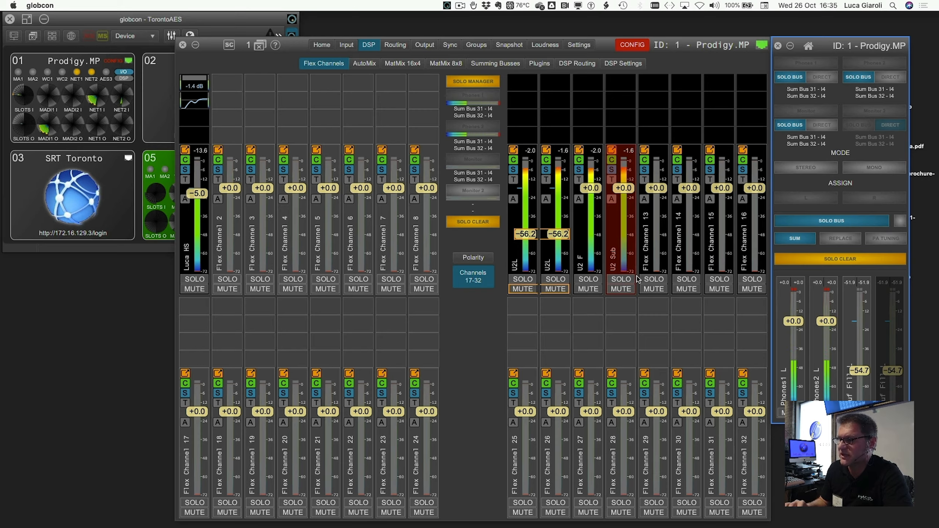
click(837, 240)
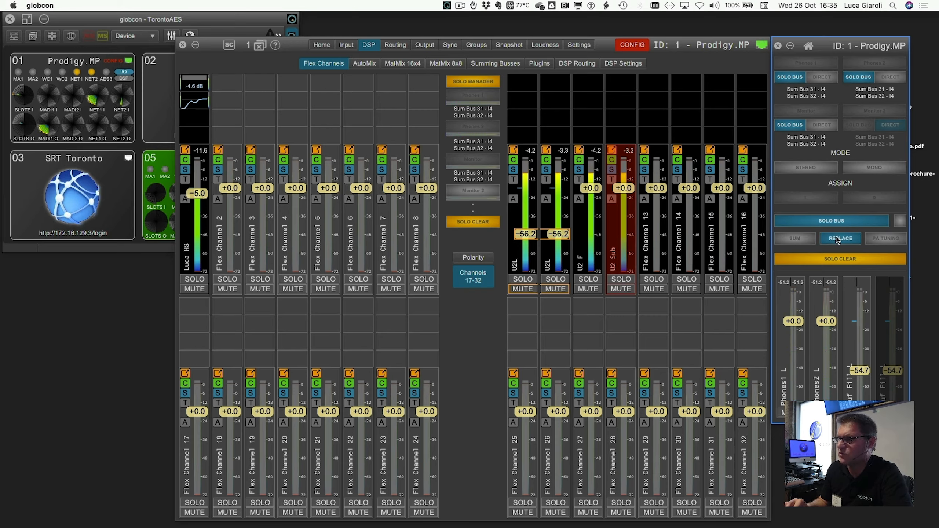
Step: Solo U2L, U2 F, U2 Sub and Flex Channels 13 and 14 one after another in Replace mode, and return the solo mode to Sum
click(523, 279)
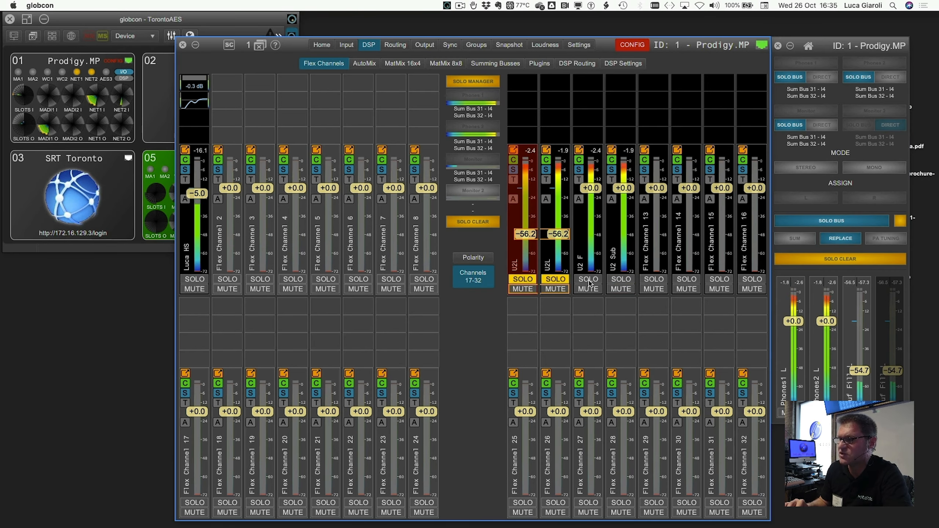
click(589, 280)
click(621, 279)
click(653, 280)
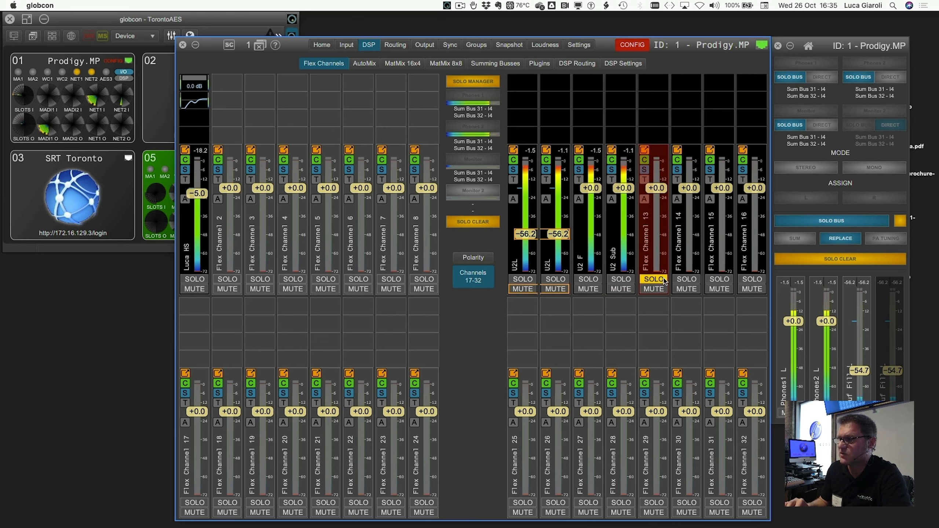
click(686, 280)
click(653, 279)
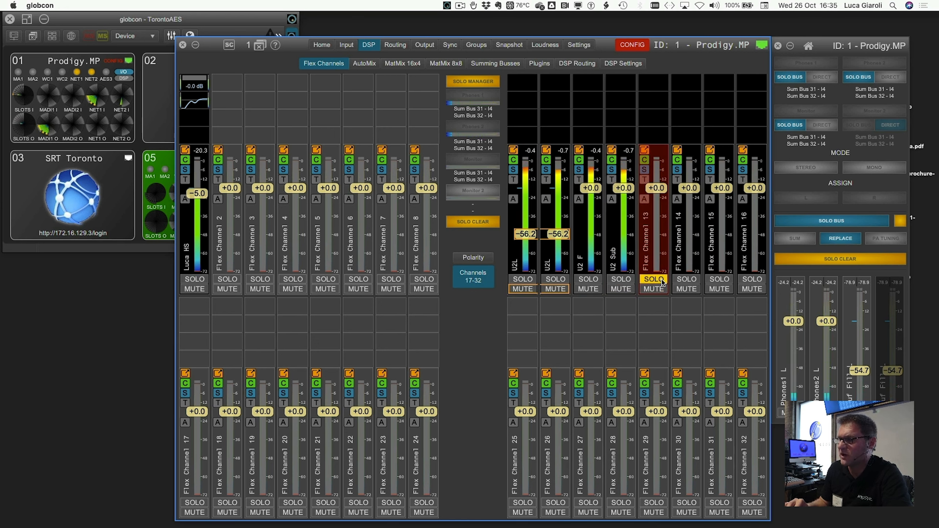
click(630, 280)
click(796, 239)
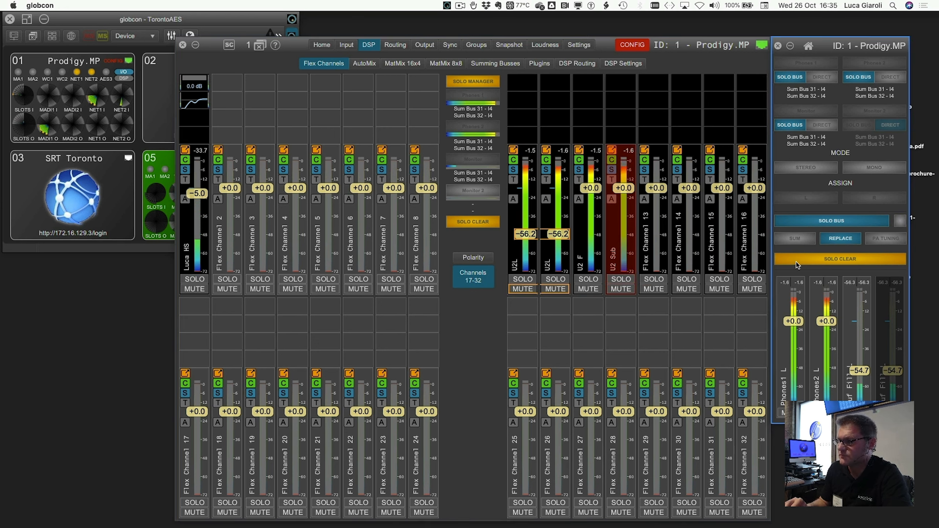
click(798, 239)
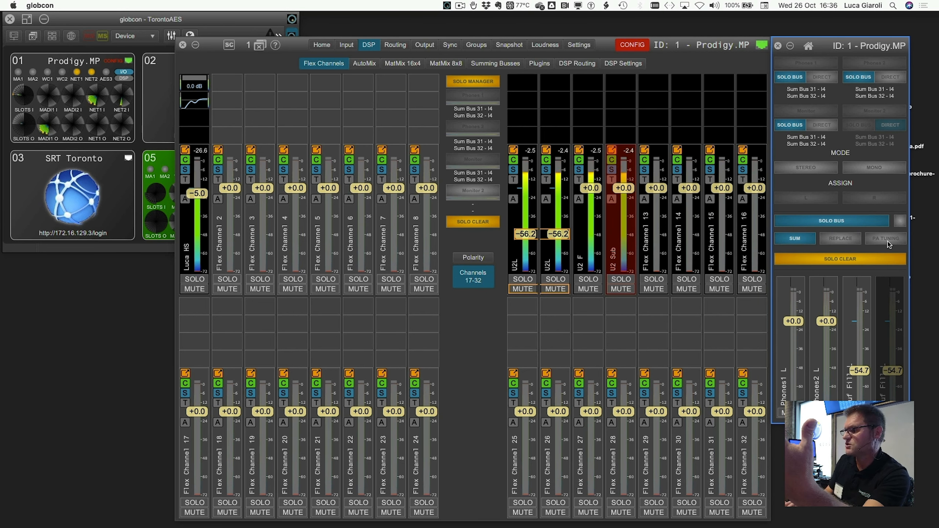
Step: Switch the solo mode to PA Tuning and solo the U2 Sub channel
click(888, 242)
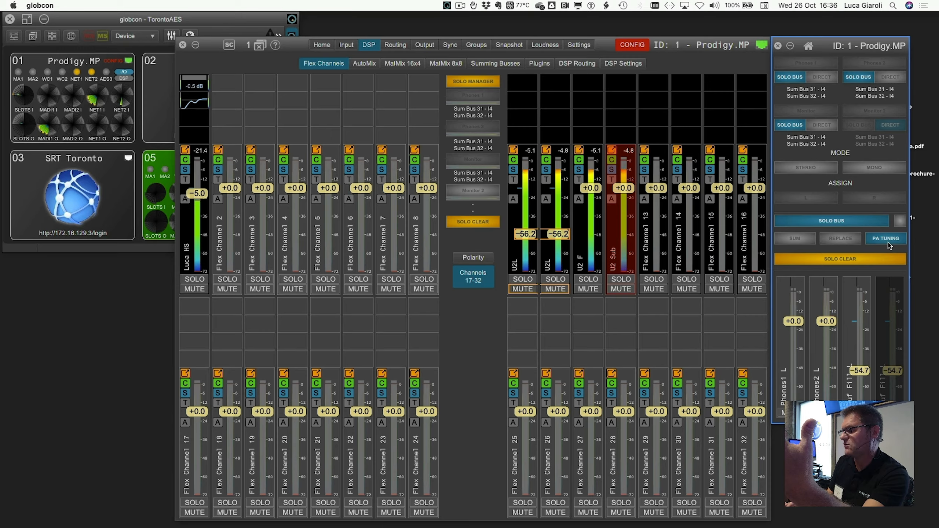
click(625, 281)
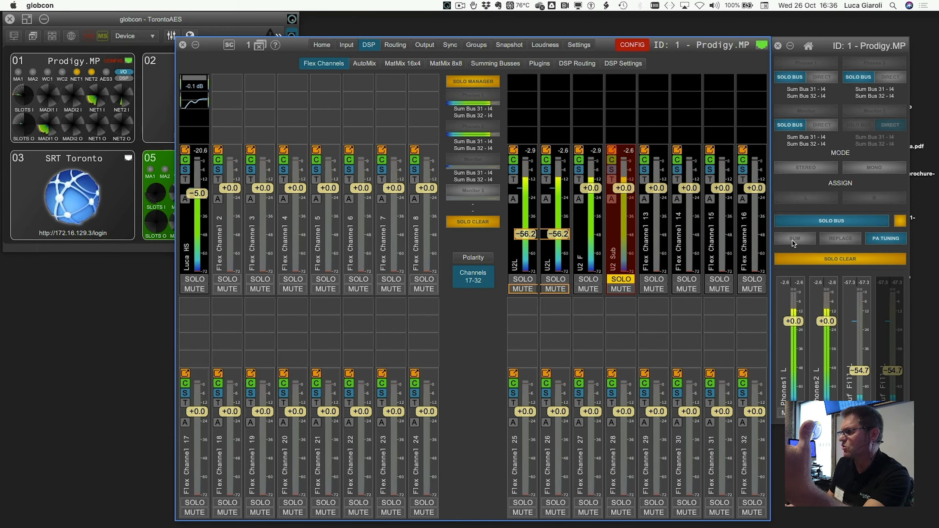
Step: Change the solo mode from PA Tuning to Replace and set it back to Sum
click(806, 243)
click(843, 240)
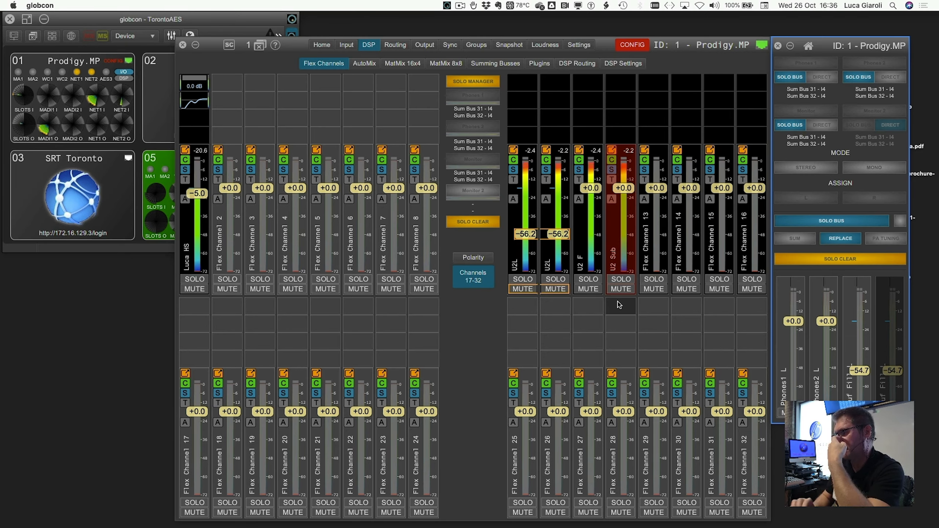
click(803, 241)
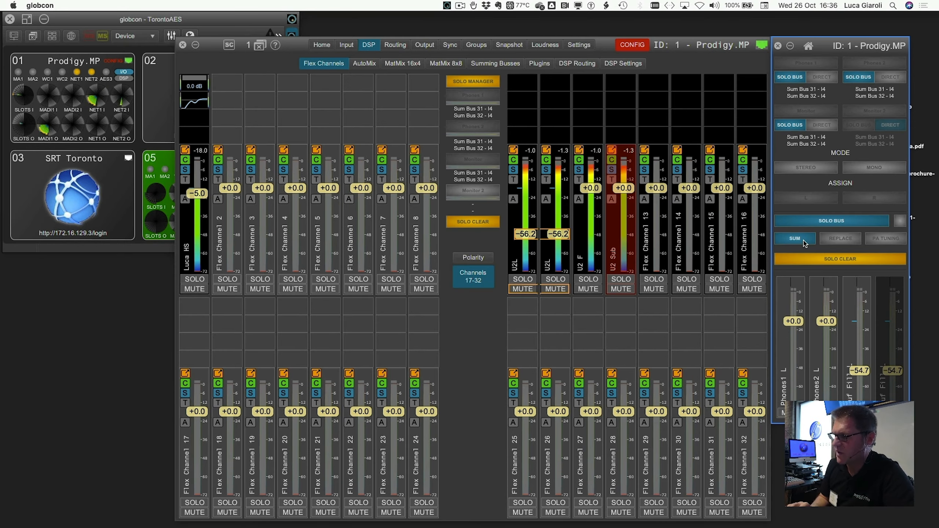